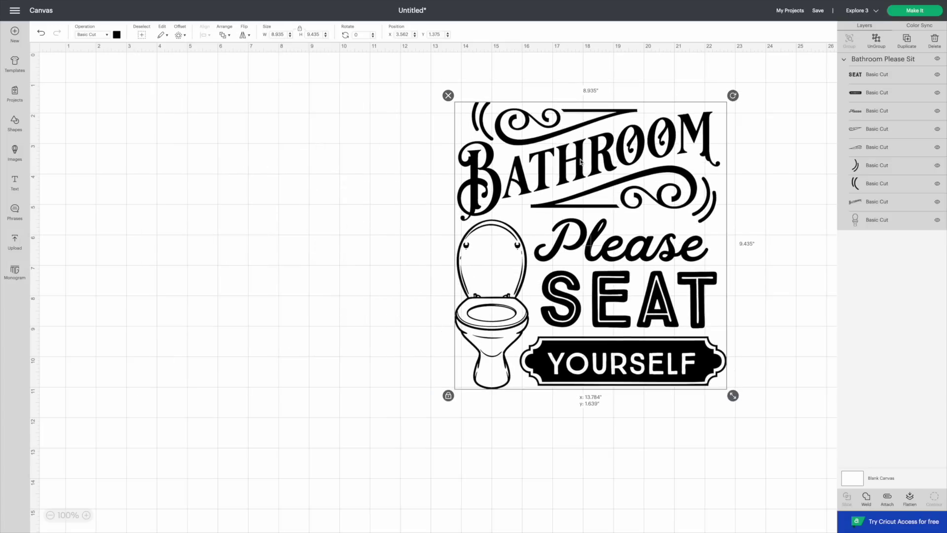
Step: Add a Square beside the Bathroom design, resize it to a 15 by 20 inch rectangle, and lock its size
left_click(567, 188)
left_click(15, 123)
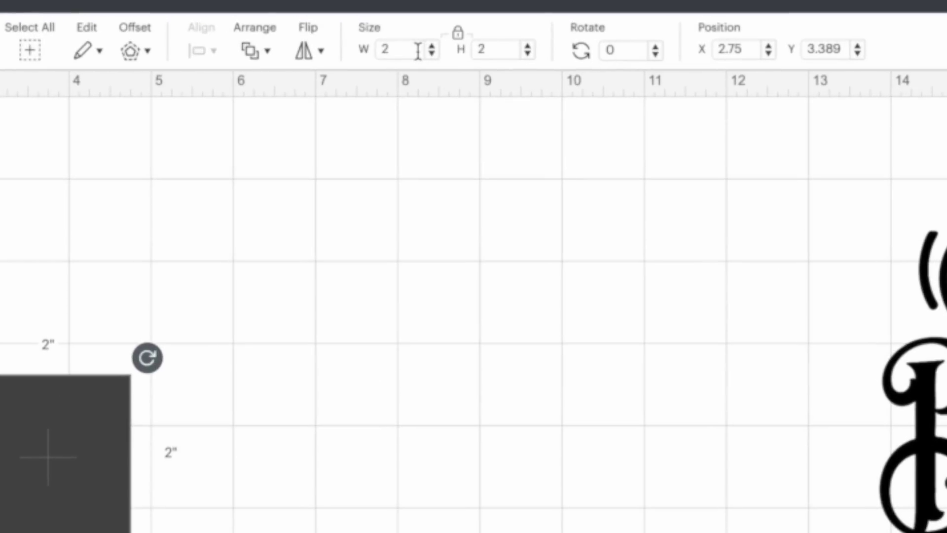
type("20")
key("Return")
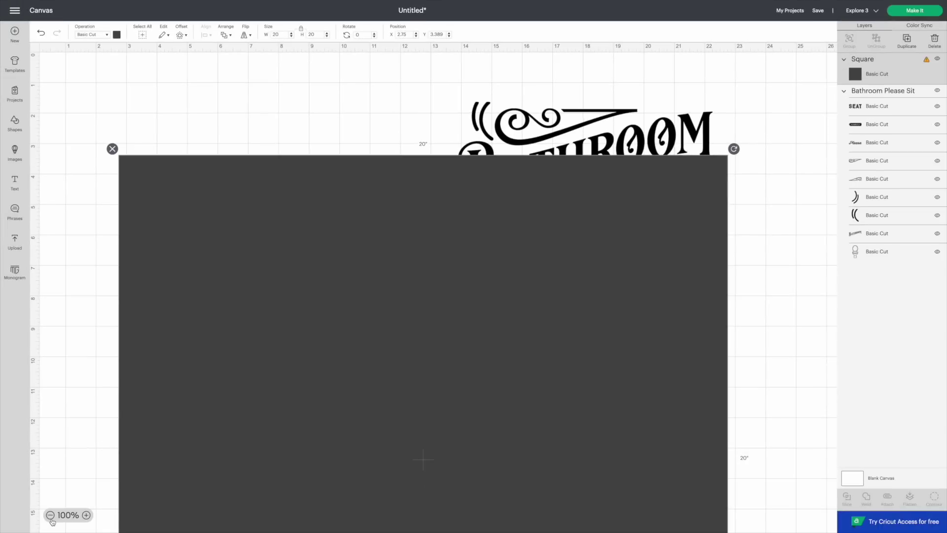
left_click(50, 515)
left_click(50, 514)
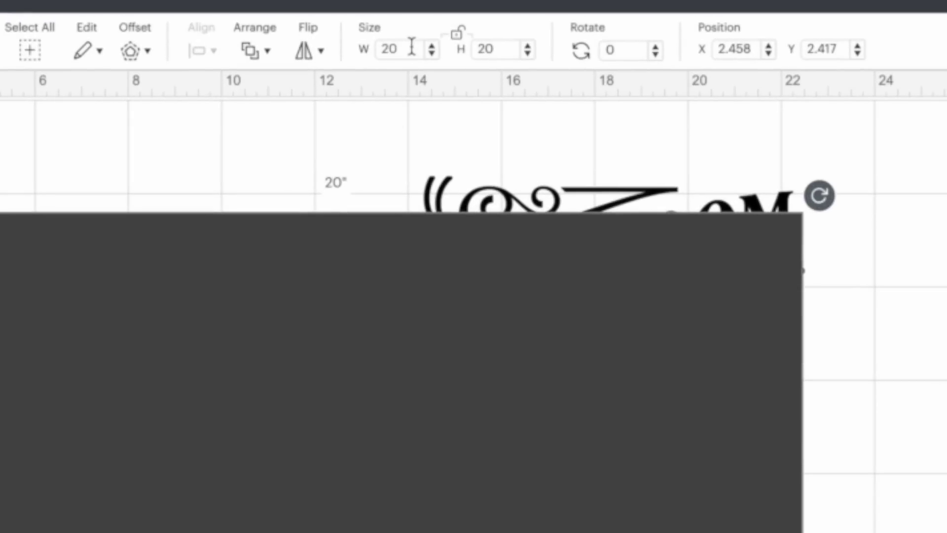
type("15")
left_click(485, 50)
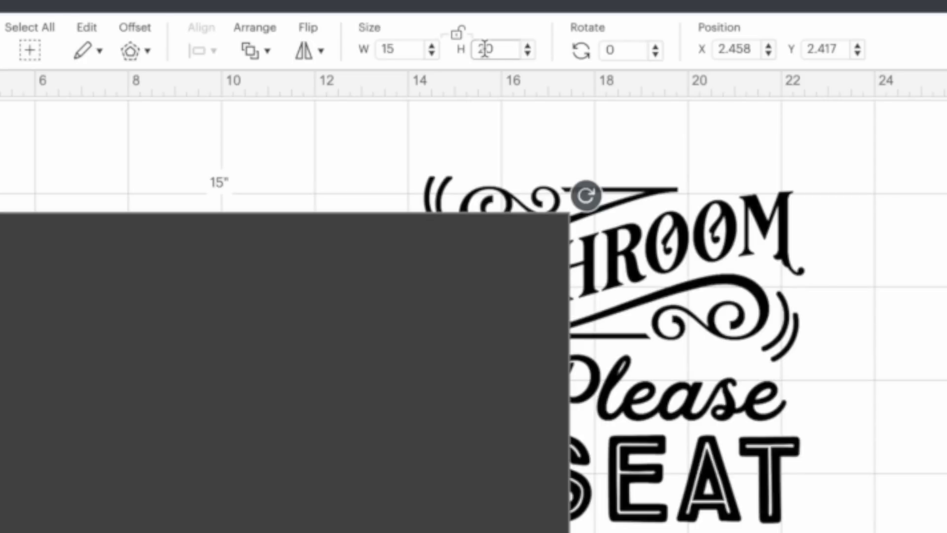
left_click(458, 33)
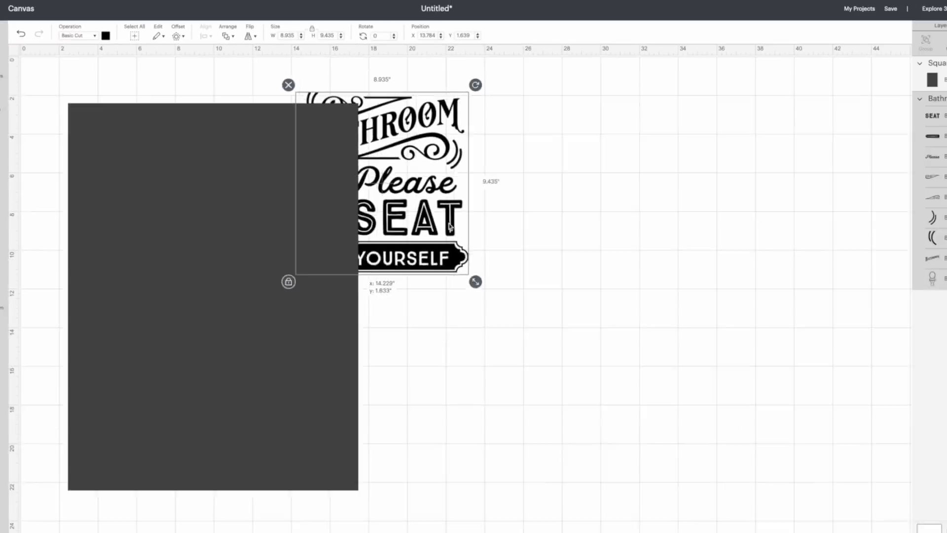
Step: Move the Bathroom design onto the dark rectangle, then undo that move
left_click_drag(694, 429, 513, 276)
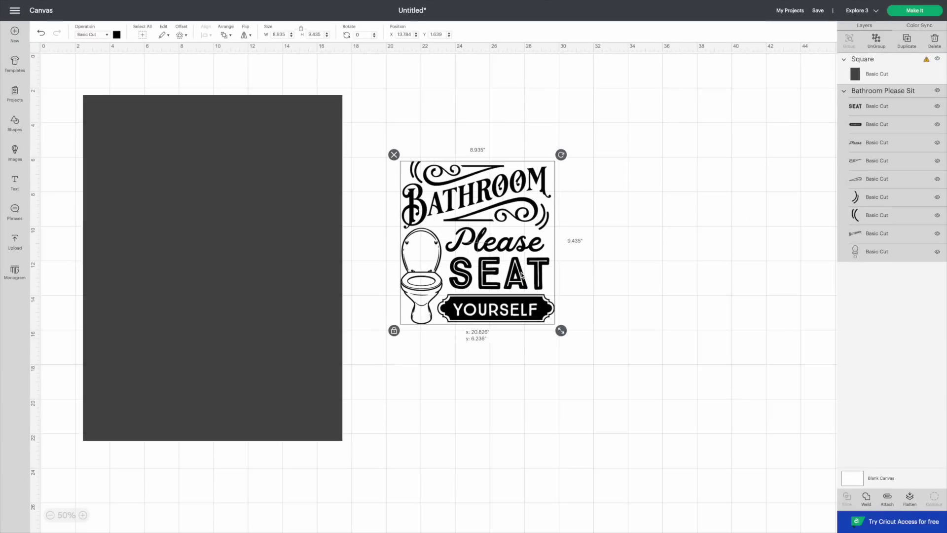
left_click(243, 228)
left_click_drag(462, 221, 163, 241)
key("ctrl+z")
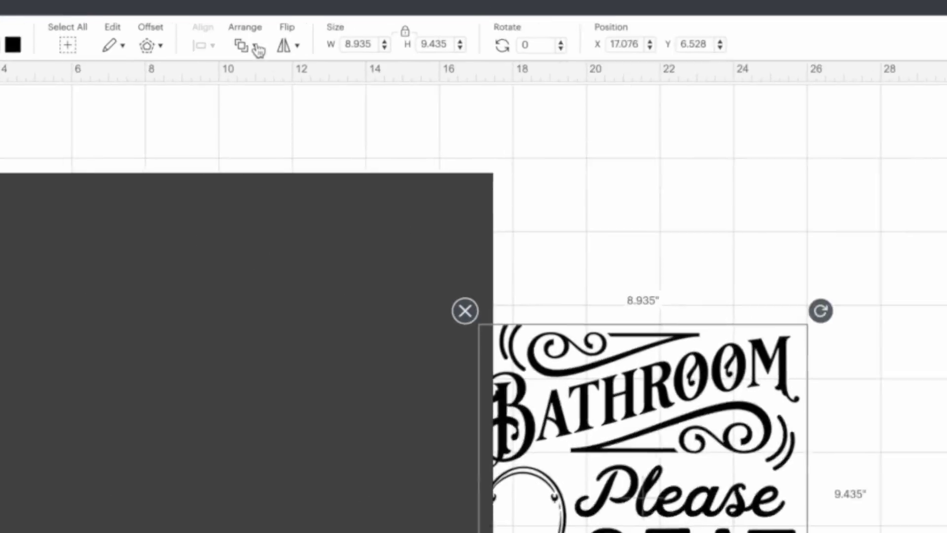
Step: Bring the design to front, fit it at 12.713 by 16.866 inches, and delete the rectangle
left_click(226, 35)
left_click(283, 84)
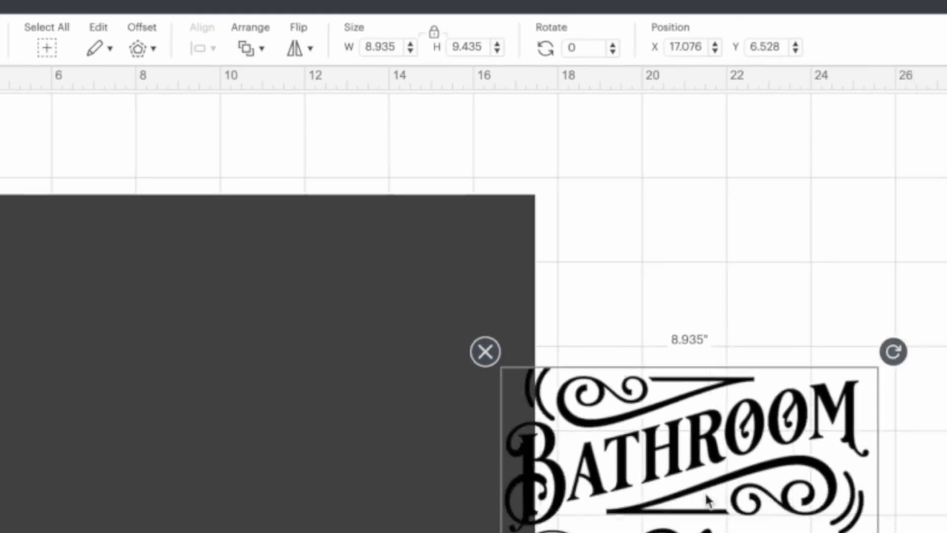
left_click_drag(725, 494, 262, 433)
left_click_drag(228, 176, 228, 177)
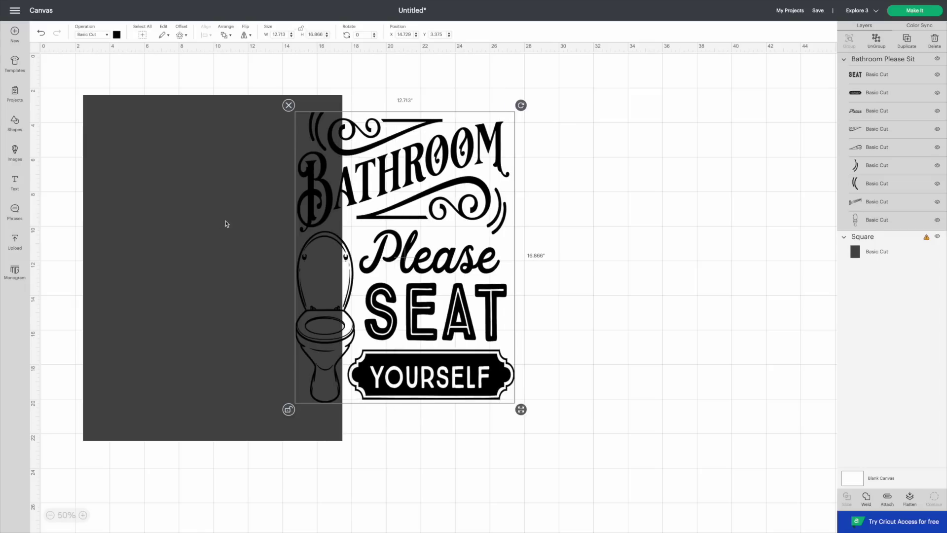
left_click(221, 223)
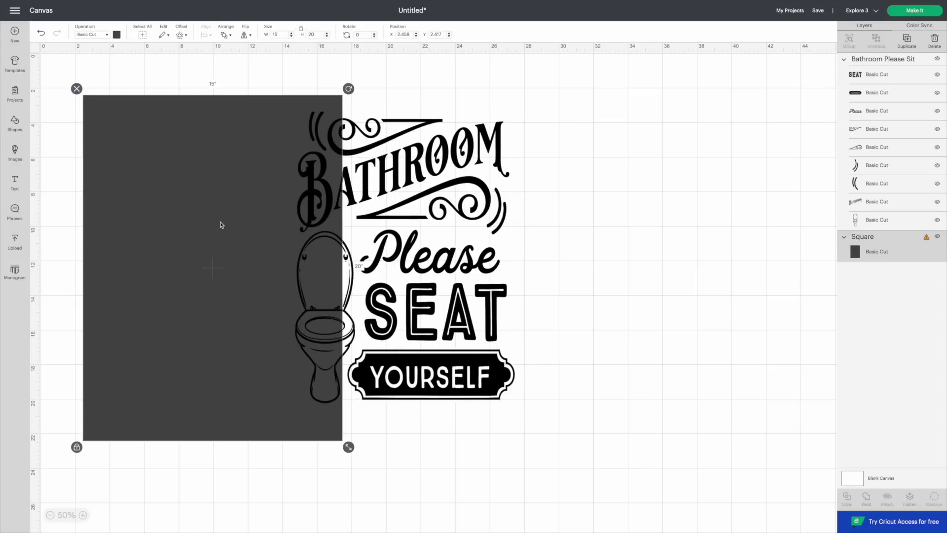
key("Delete")
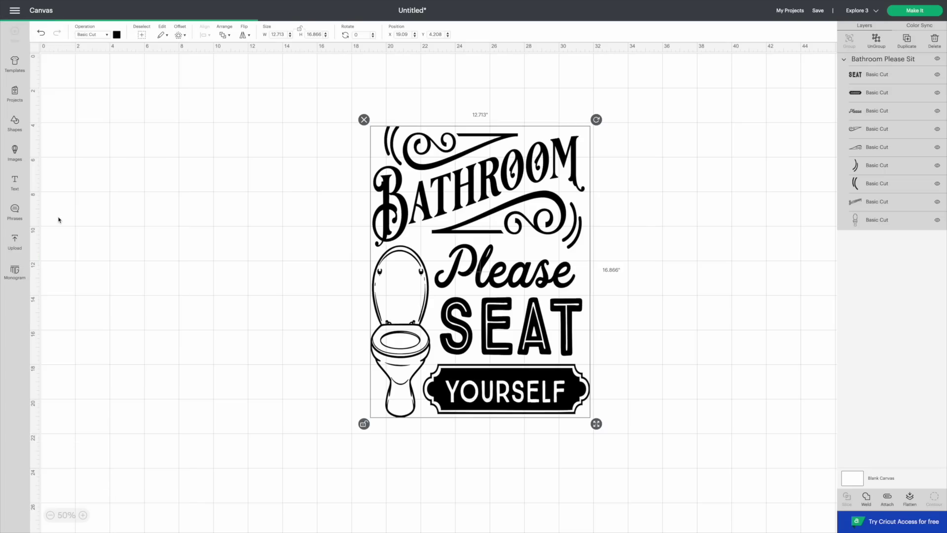
Step: Place a new square and resize it to 15 by 20 inches beside the design
left_click_drag(69, 92, 136, 171)
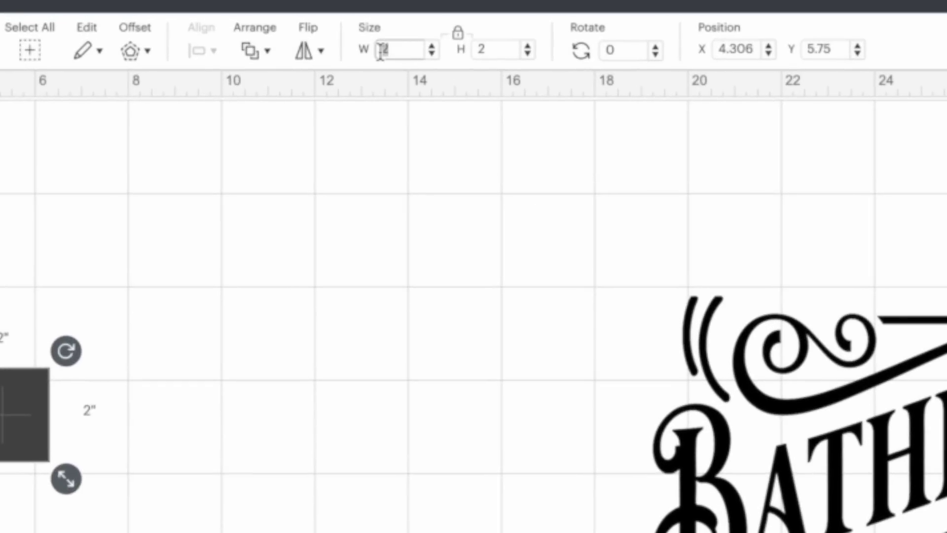
type("0")
key("Return")
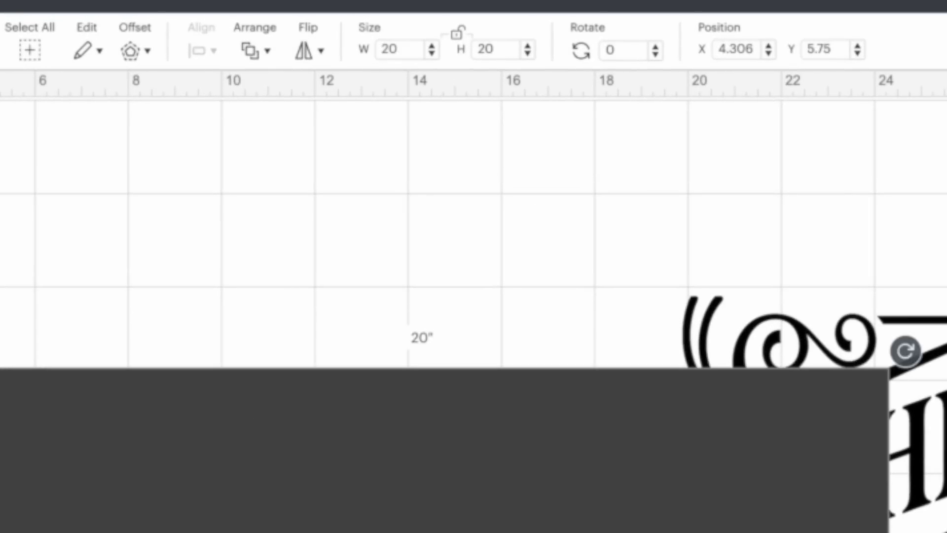
left_click_drag(417, 49, 355, 52)
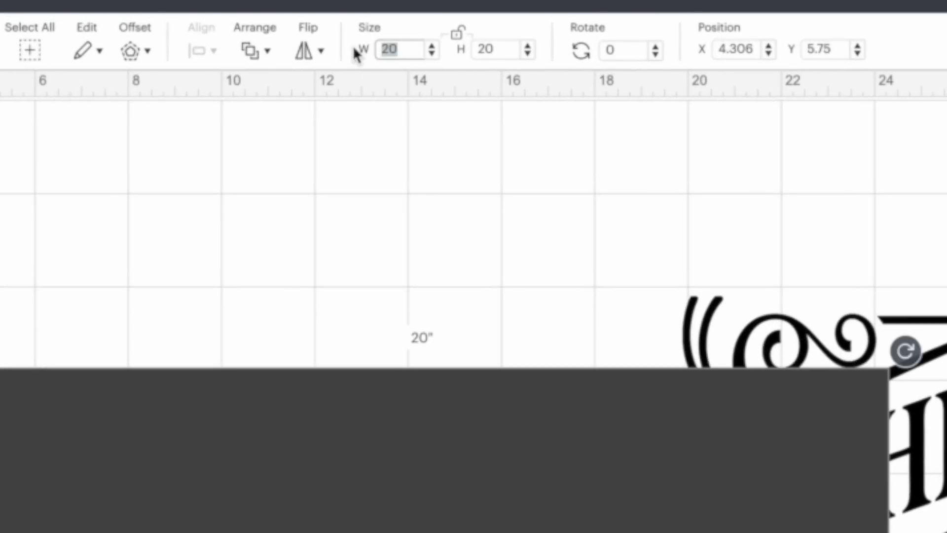
type("15")
key("Return")
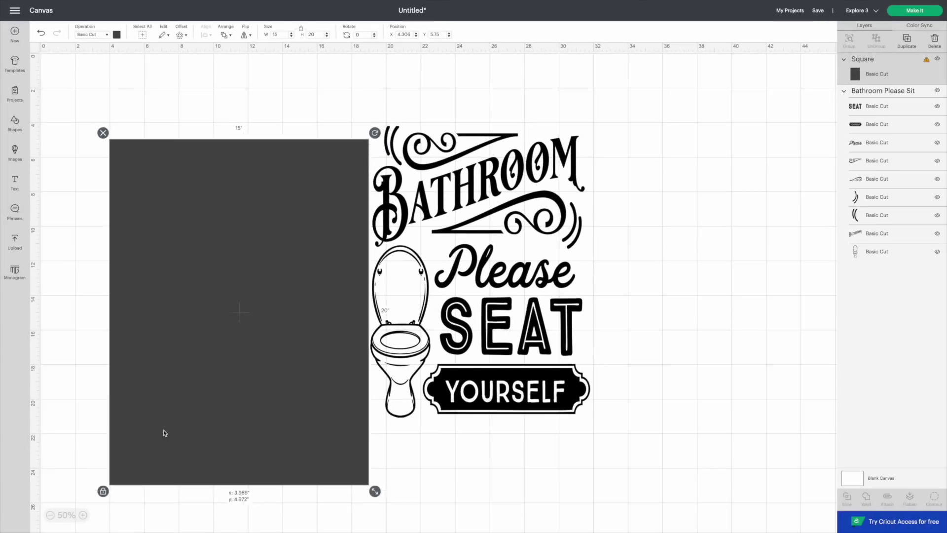
left_click_drag(164, 430, 142, 402)
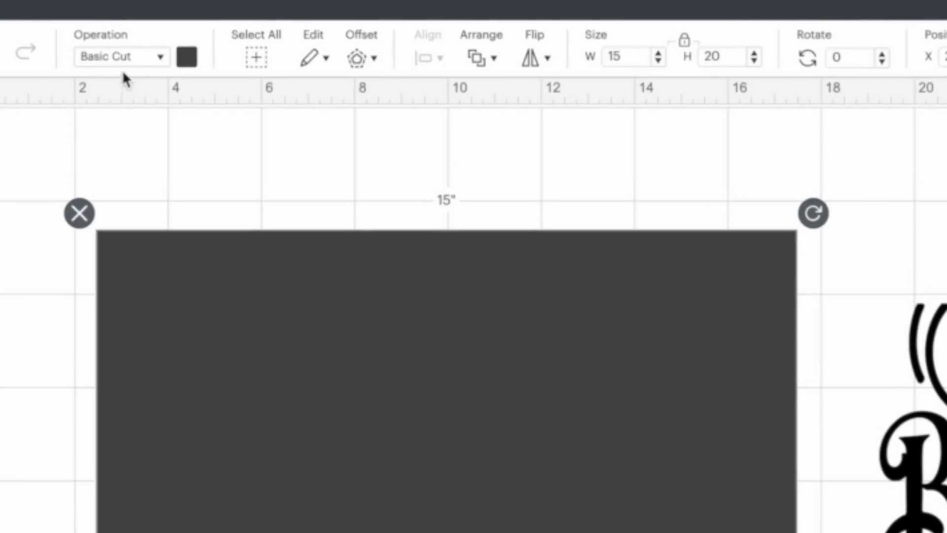
Step: Set the rectangle's Operation to Guide so it shows as a pink outline
left_click(149, 63)
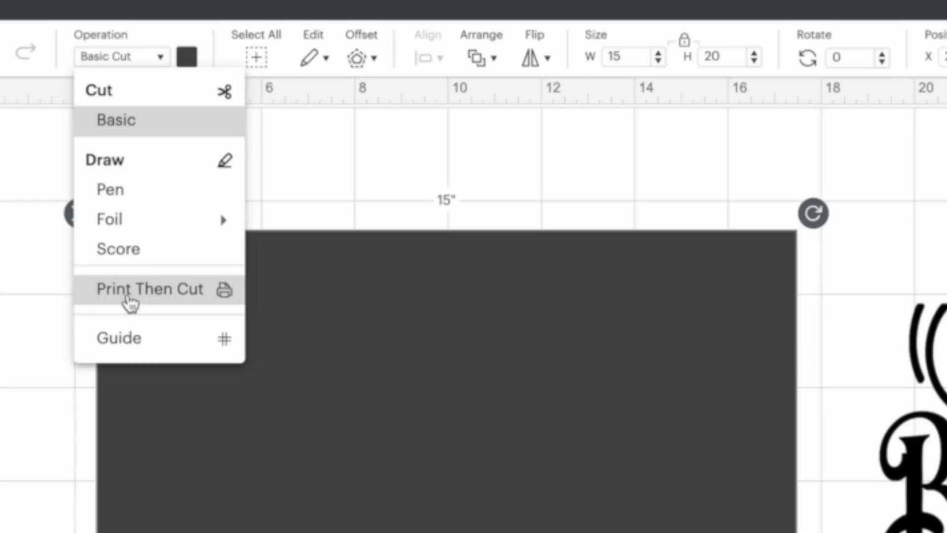
left_click(163, 347)
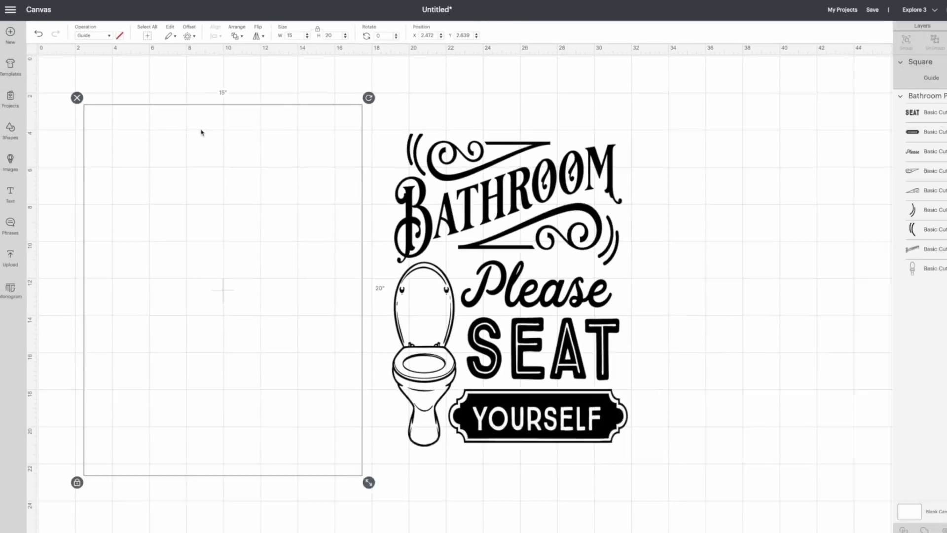
left_click_drag(193, 125, 188, 164)
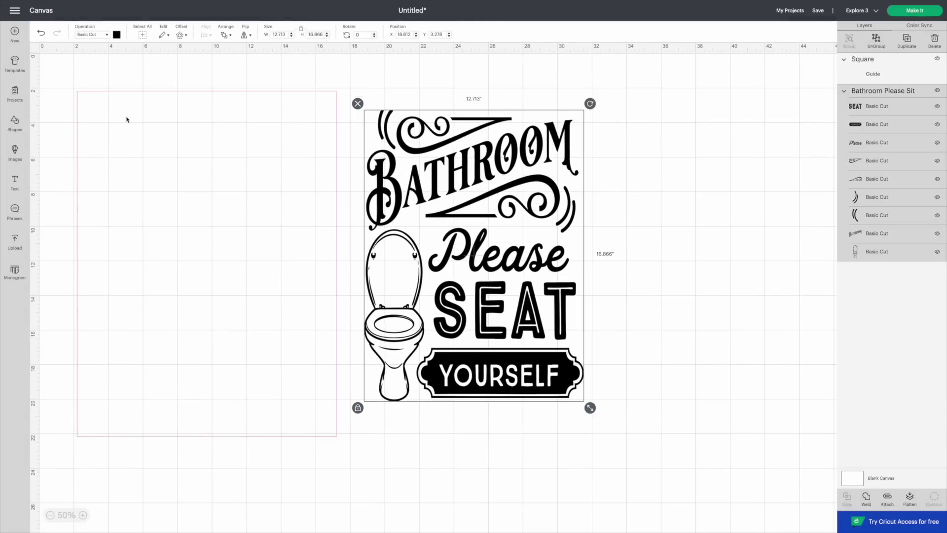
Step: Frame the Bathroom design with the guide rectangle, then demo a 10.75-inch Heart guide and delete it
left_click_drag(429, 210, 162, 207)
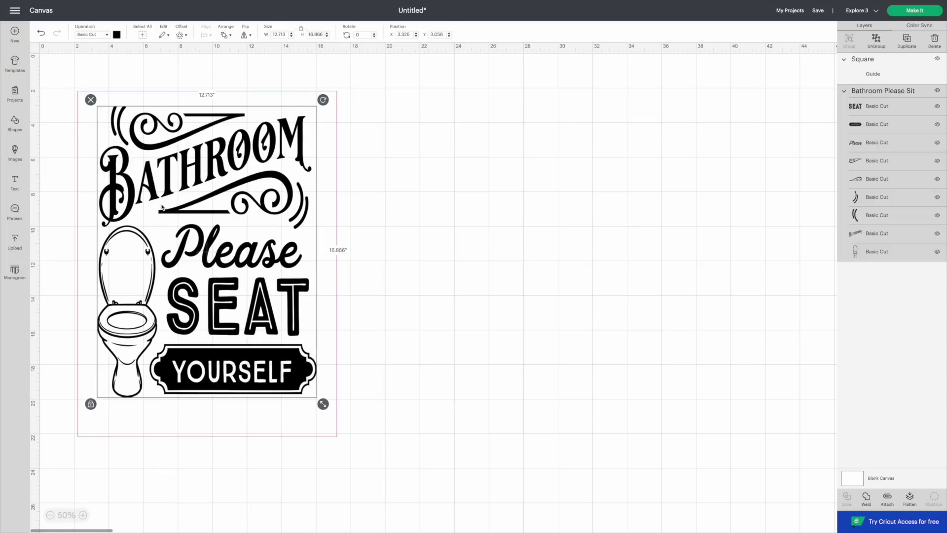
left_click_drag(168, 212, 172, 210)
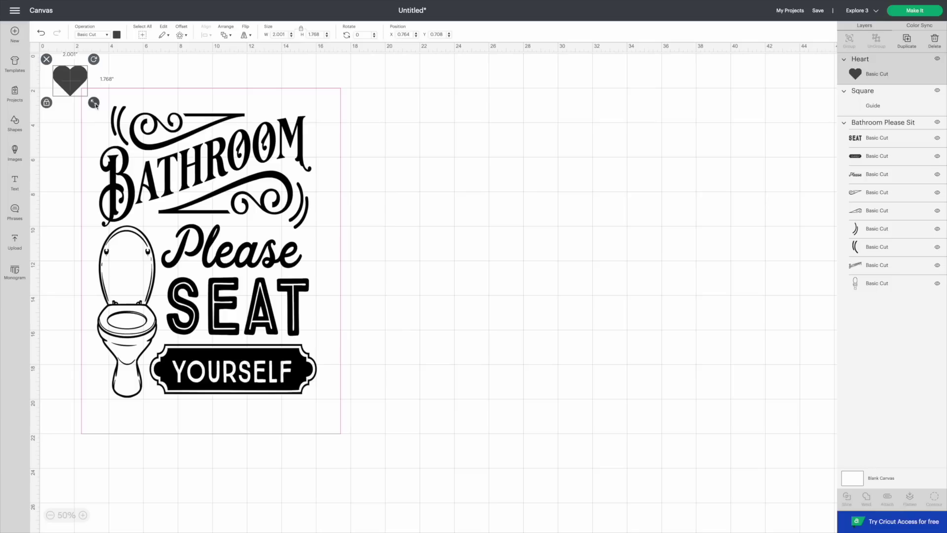
left_click_drag(69, 79, 711, 370)
left_click_drag(550, 280, 524, 258)
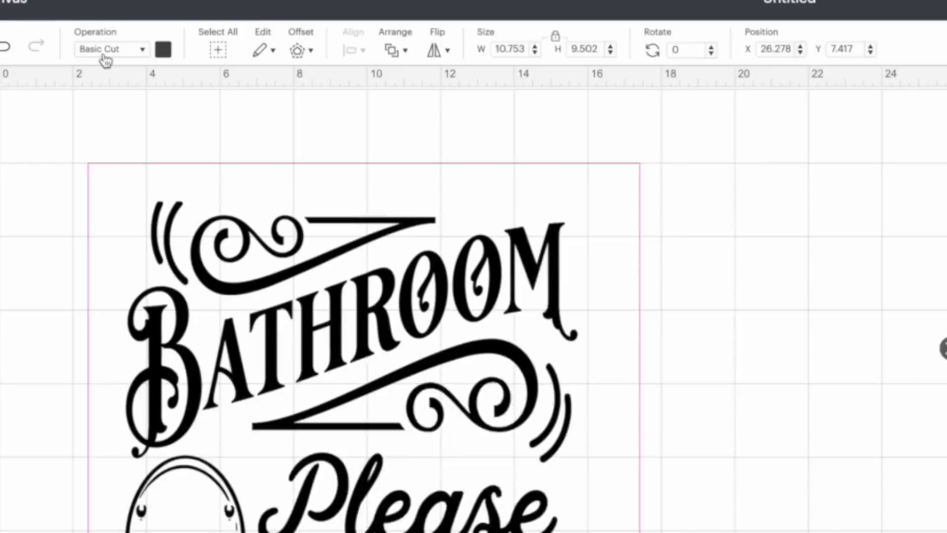
left_click(92, 35)
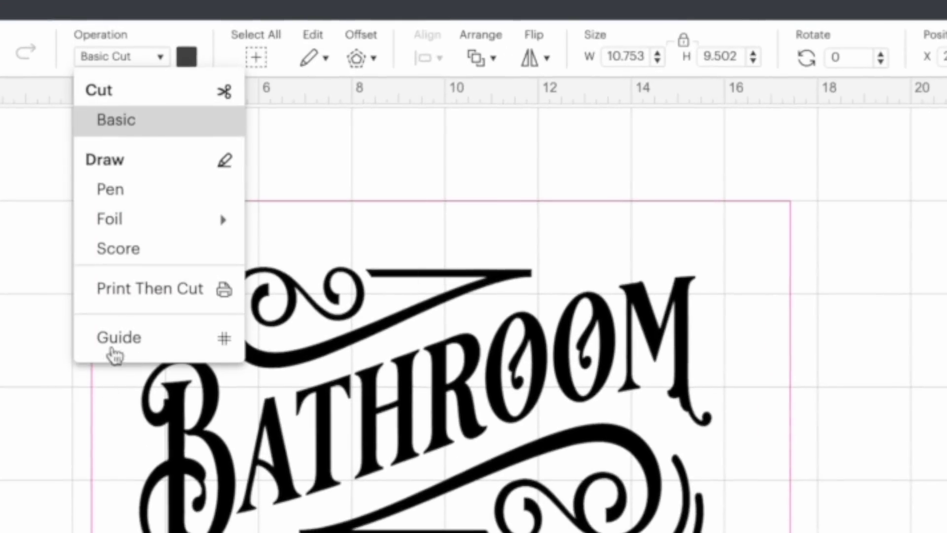
left_click(113, 349)
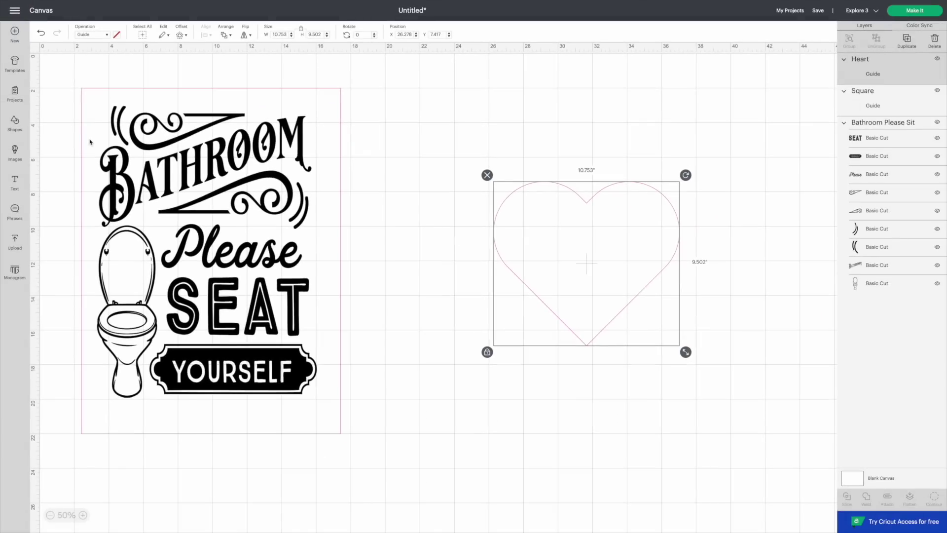
left_click(487, 176)
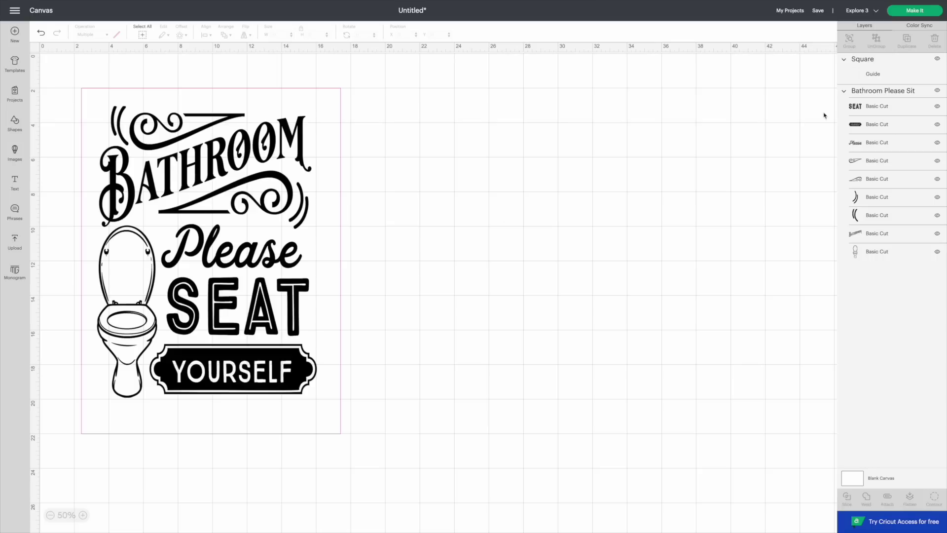
Step: Weld the Bathroom Please Sit group into one layer and preview it on a 12 x 24 mat
left_click(859, 85)
left_click(859, 93)
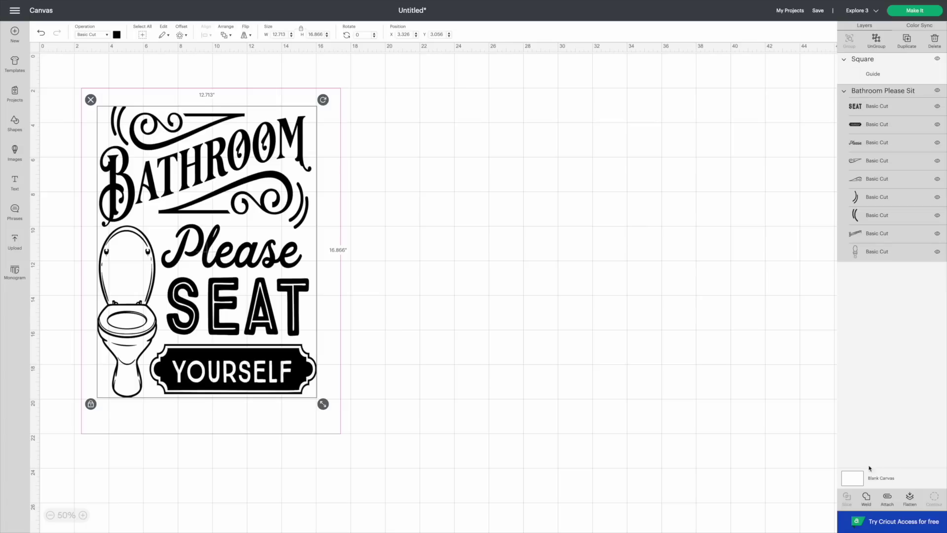
left_click(867, 497)
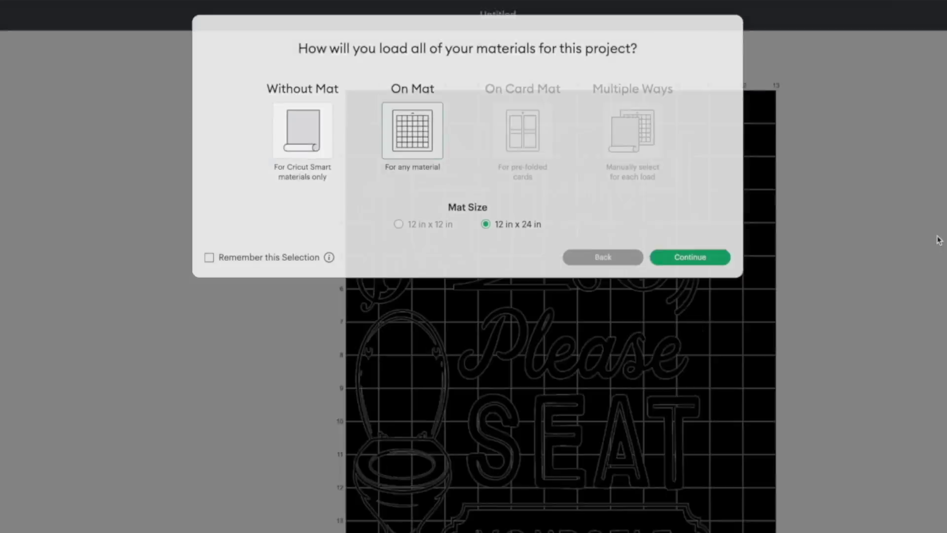
left_click(860, 476)
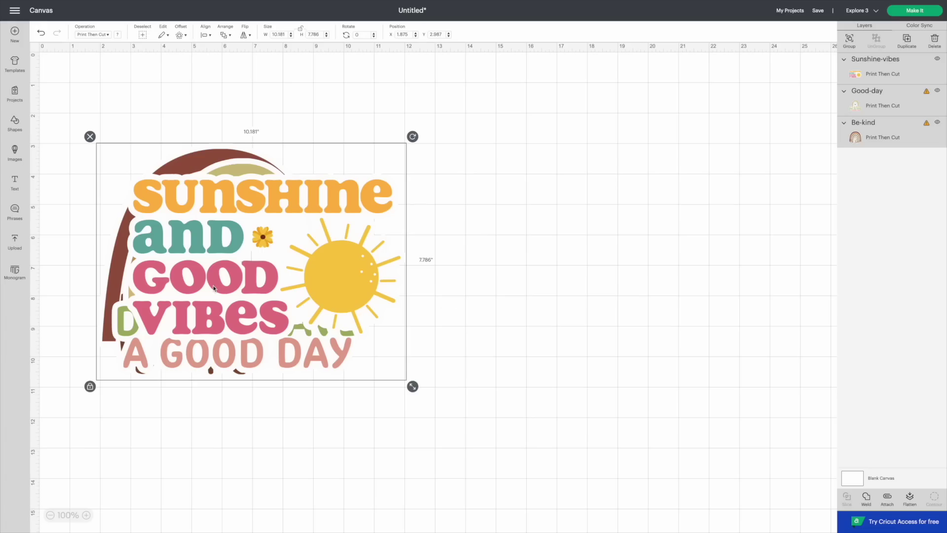
Step: Spread out the stacked designs, shrink Sunshine-vibes to 4.534 by 2.71 inches, and view Be-kind's size warning
left_click_drag(213, 289, 301, 289)
left_click(546, 292)
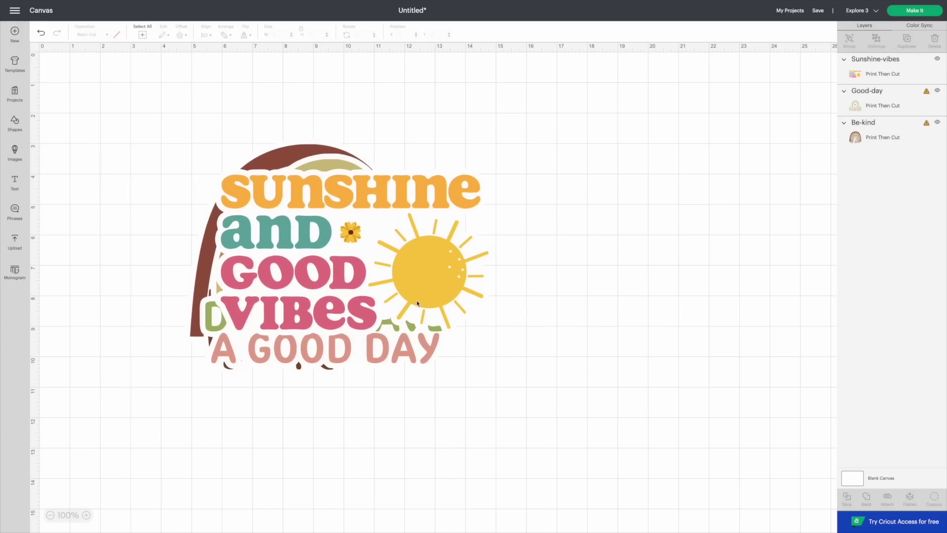
left_click_drag(415, 278, 596, 256)
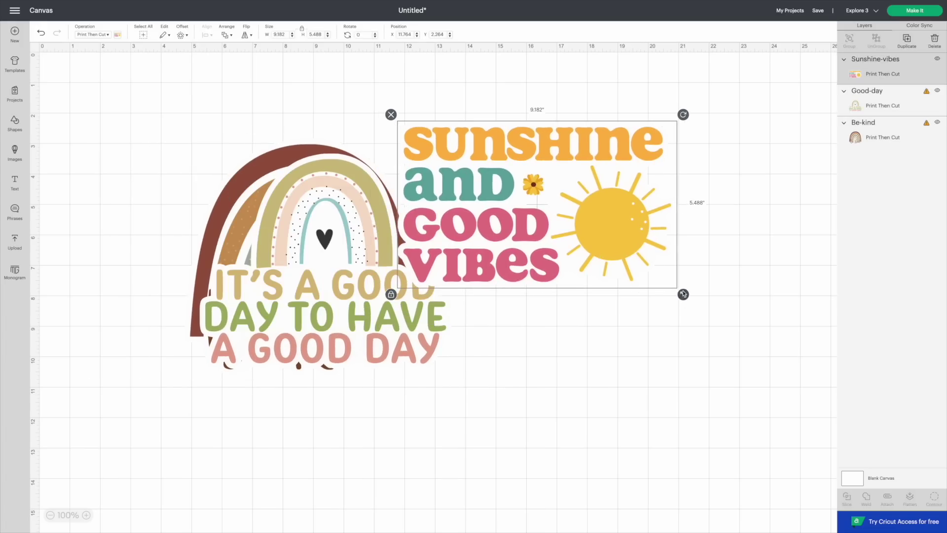
left_click_drag(684, 294, 542, 209)
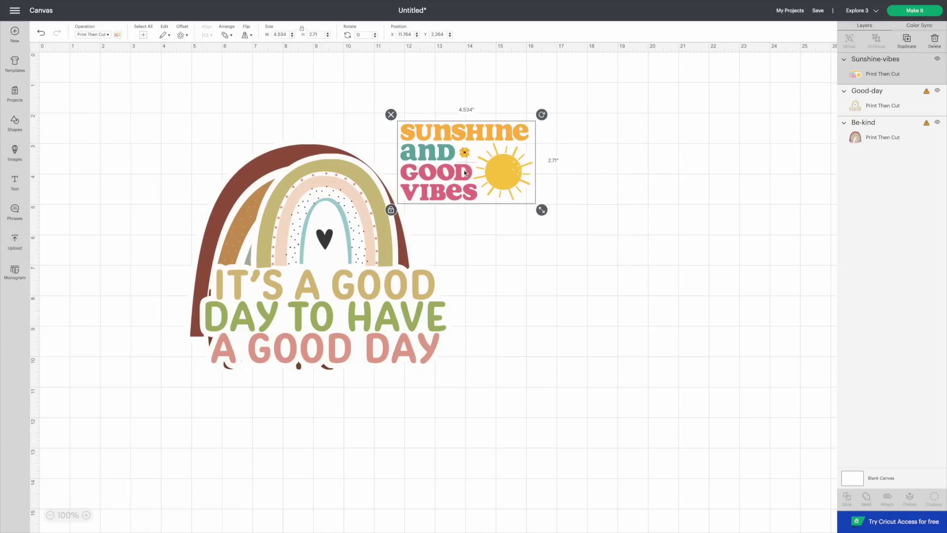
left_click_drag(464, 172, 500, 164)
left_click(363, 306)
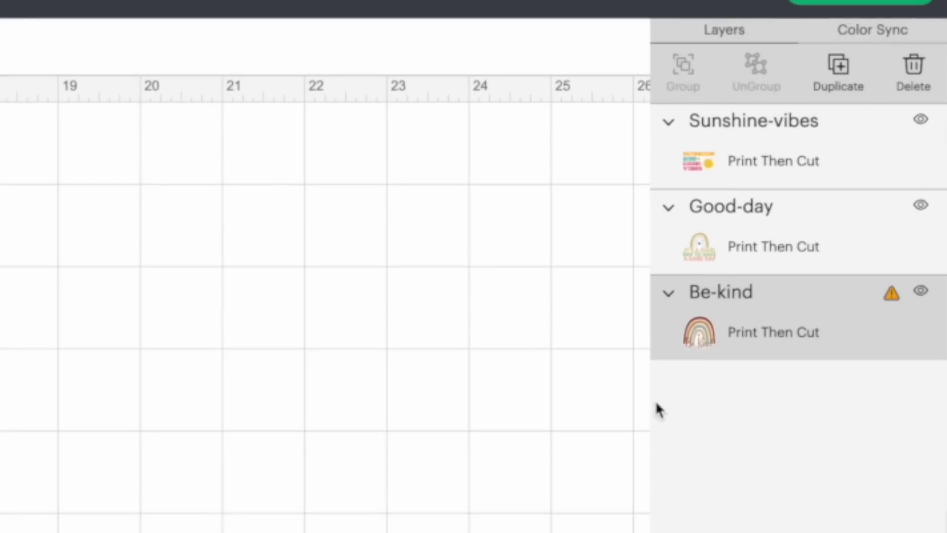
left_click(892, 306)
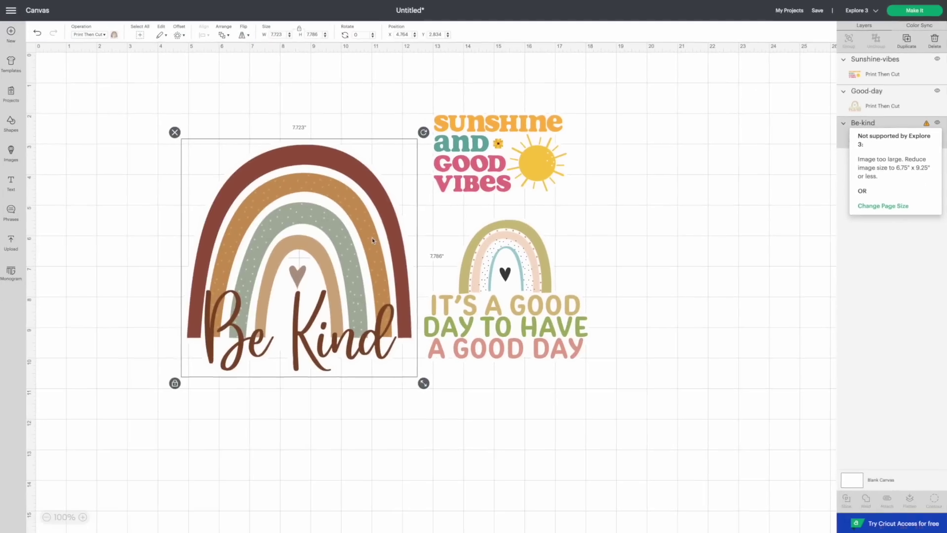
Step: Shrink the Be Kind rainbow to 3.935 inches, place it beside the others, and open the mat preview
left_click_drag(373, 238, 357, 235)
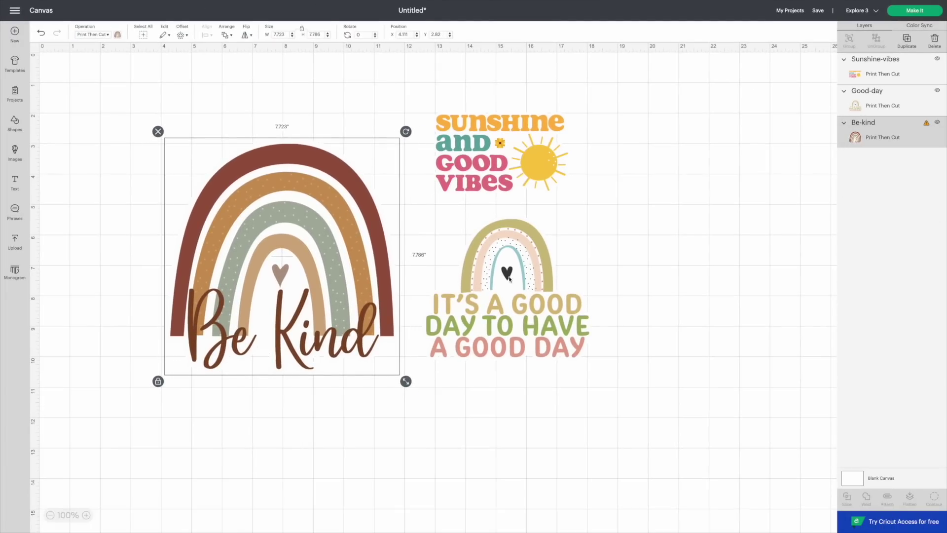
left_click_drag(406, 382, 290, 265)
left_click_drag(249, 238, 374, 272)
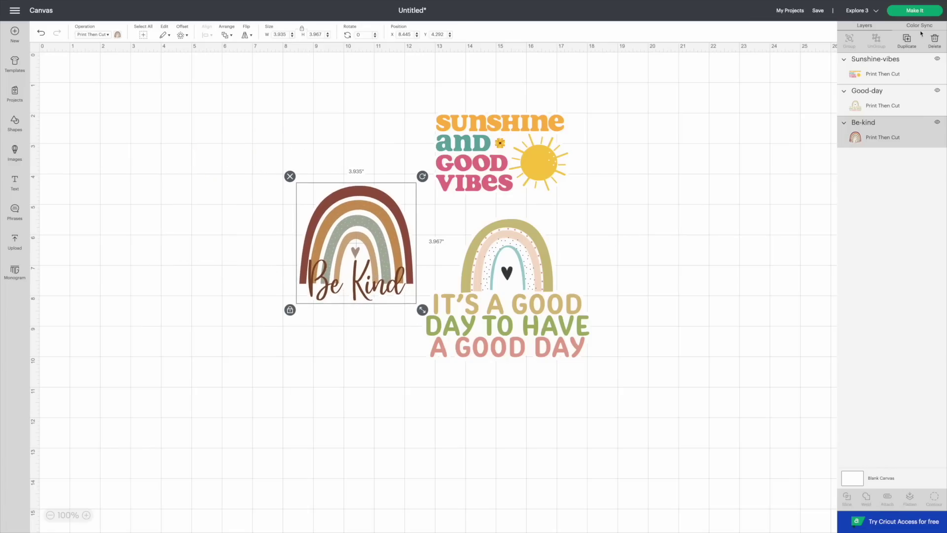
left_click(921, 14)
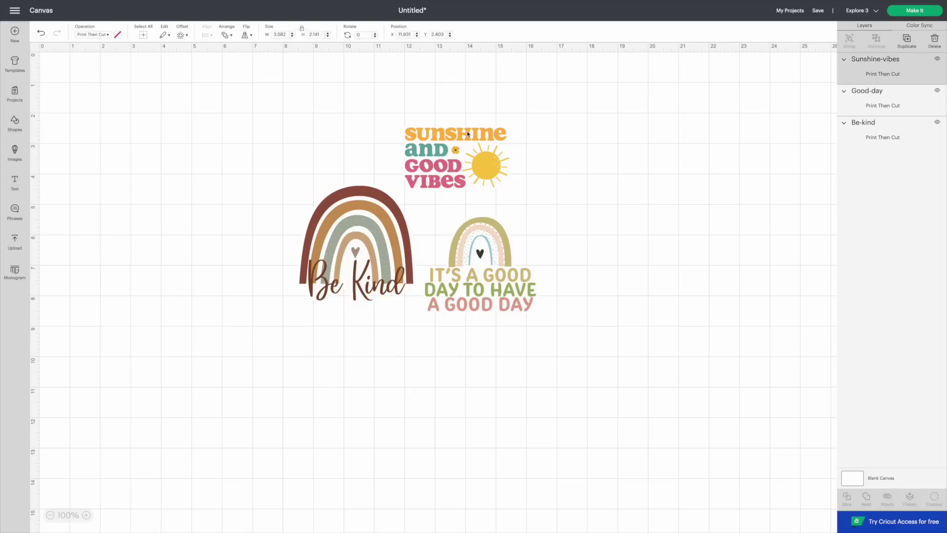
Step: Delete the Sunshine-vibes and Good-day designs
key("Delete")
left_click(473, 246)
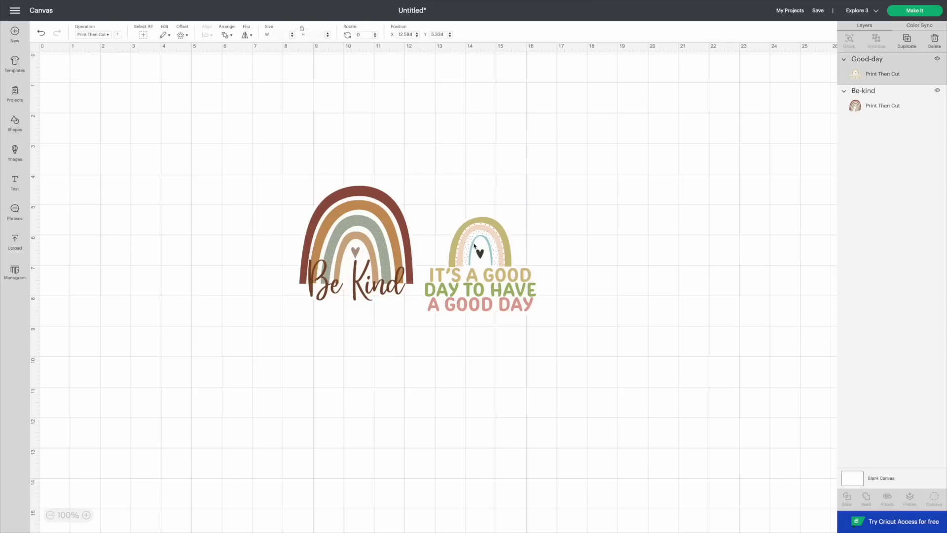
key("Delete")
Step: Resize the Be Kind design to 6.75 inches wide and send it to the mat preview
left_click(402, 254)
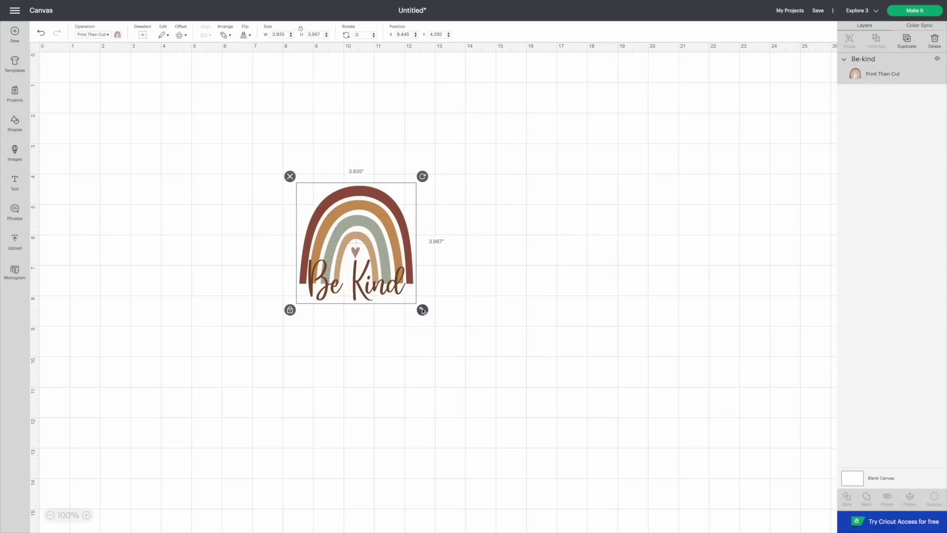
left_click_drag(422, 310, 522, 410)
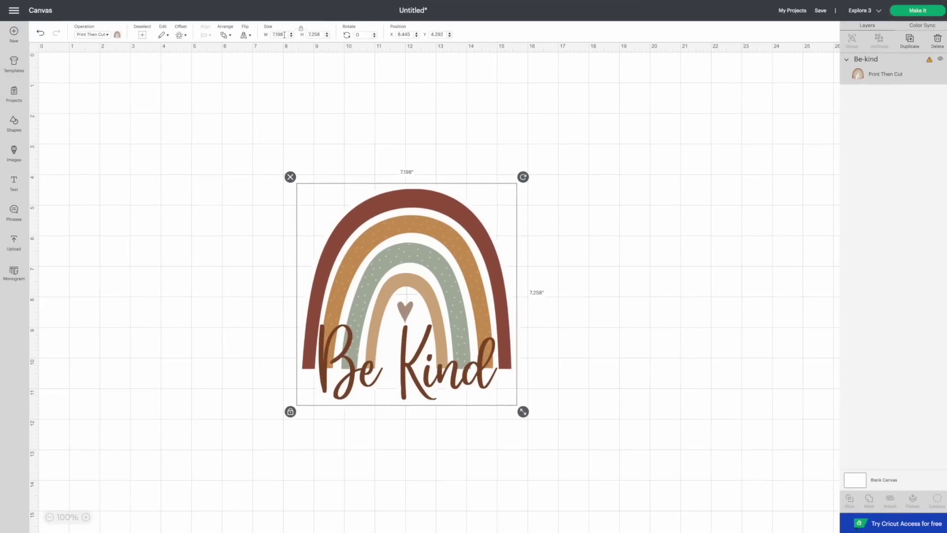
left_click(276, 34)
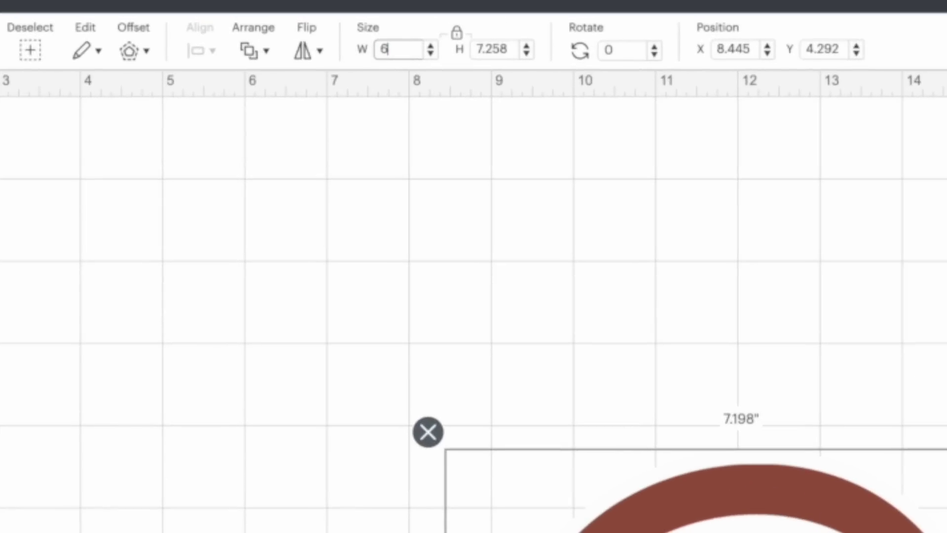
type("6.75")
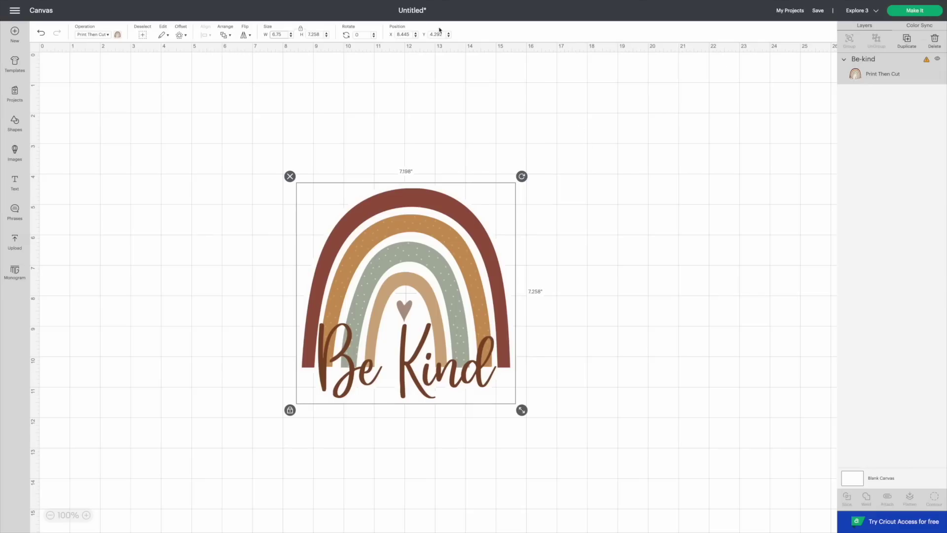
key("Return")
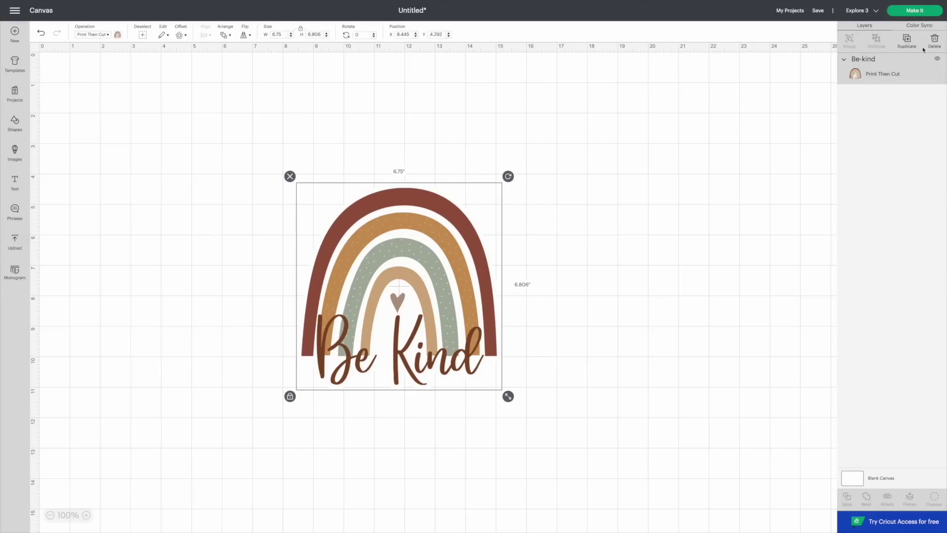
left_click(925, 12)
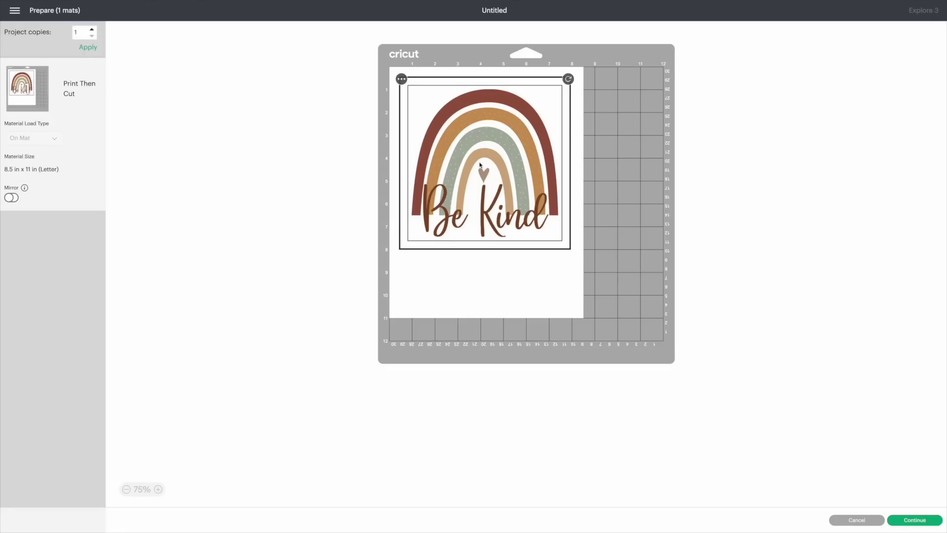
Step: Cancel the mat preview to return to the canvas with the Be-kind design alone
left_click_drag(459, 215, 459, 215)
left_click(874, 521)
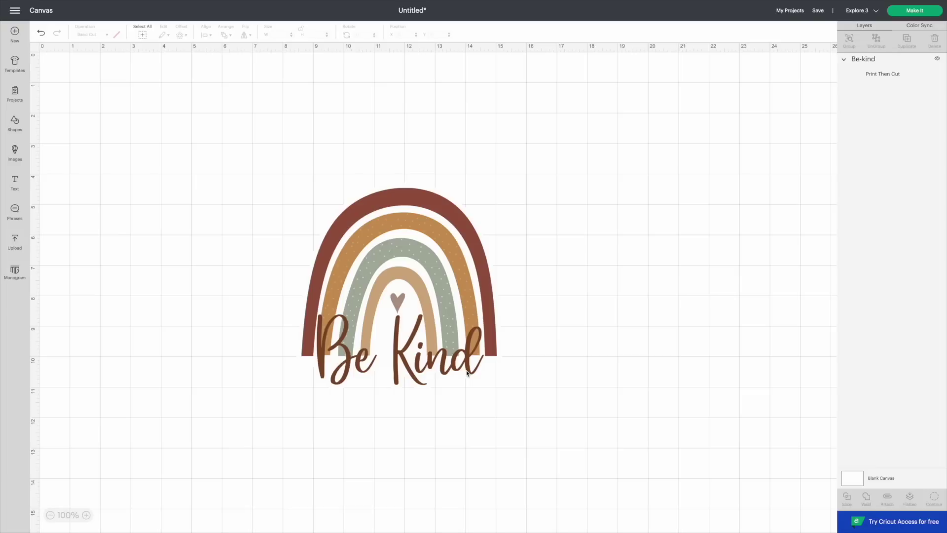
Step: Undo three times to restore Good-day, Sunshine-vibes and Be Kind's original size
left_click(41, 36)
left_click(41, 35)
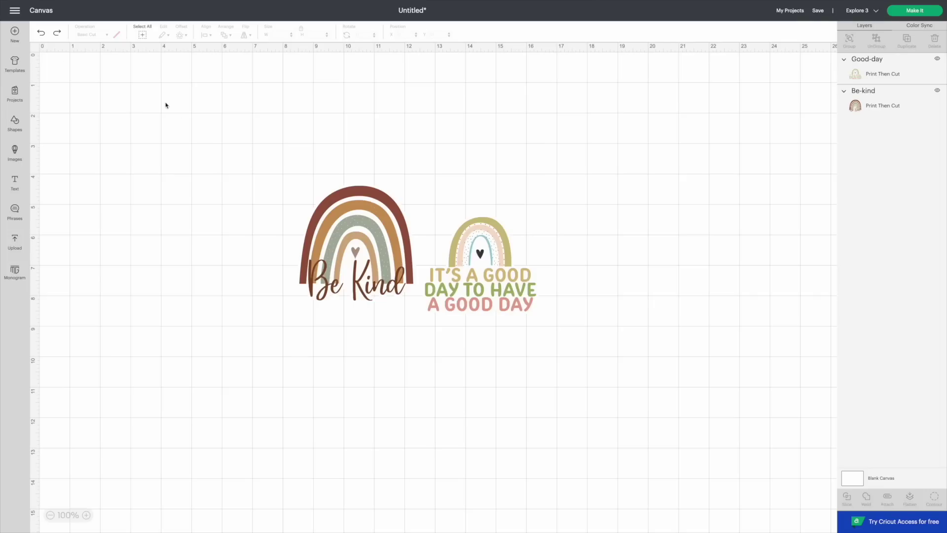
left_click(43, 37)
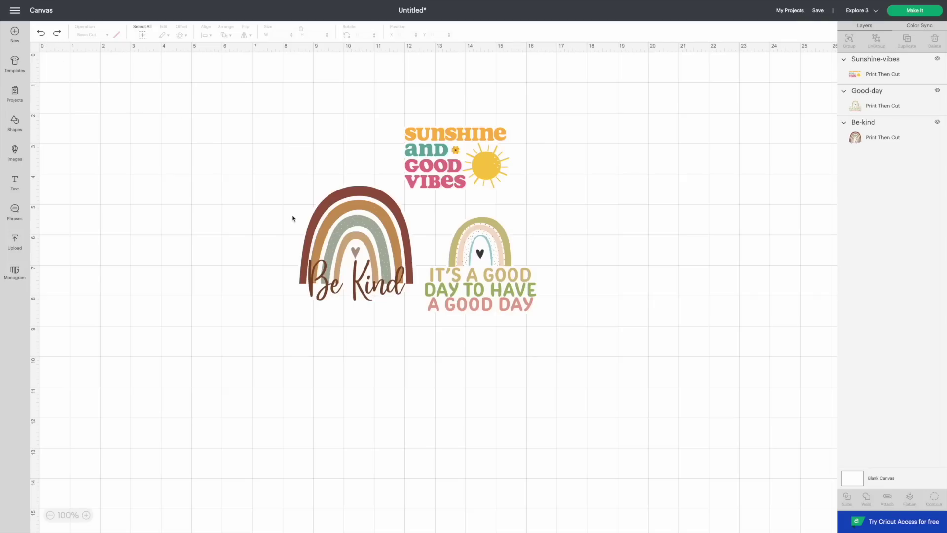
Step: Delete the Be Kind and Good-day designs
left_click(331, 235)
key("Delete")
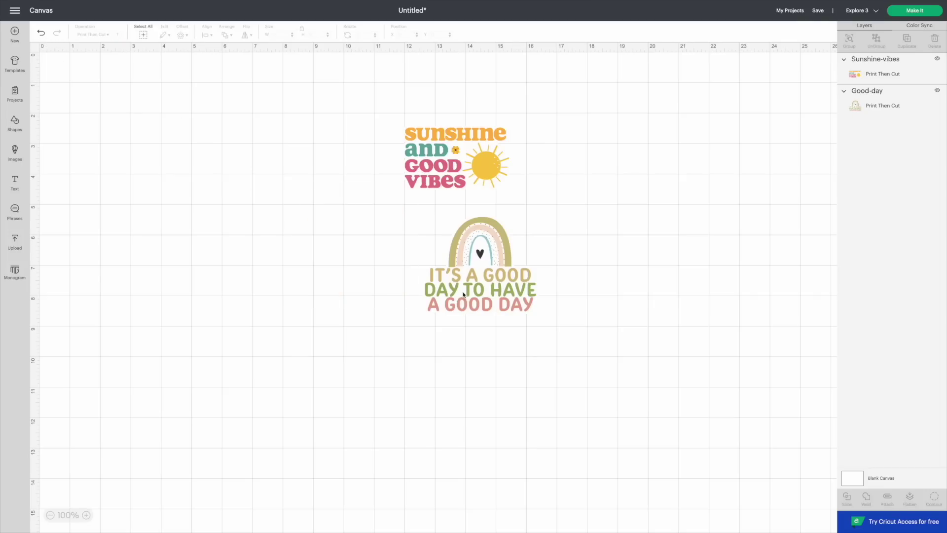
left_click(464, 291)
key("Delete")
Step: Enlarge Sunshine-vibes to 9.223 by 5.513 inches and send it to the mat preview
left_click(444, 141)
left_click_drag(516, 201, 608, 258)
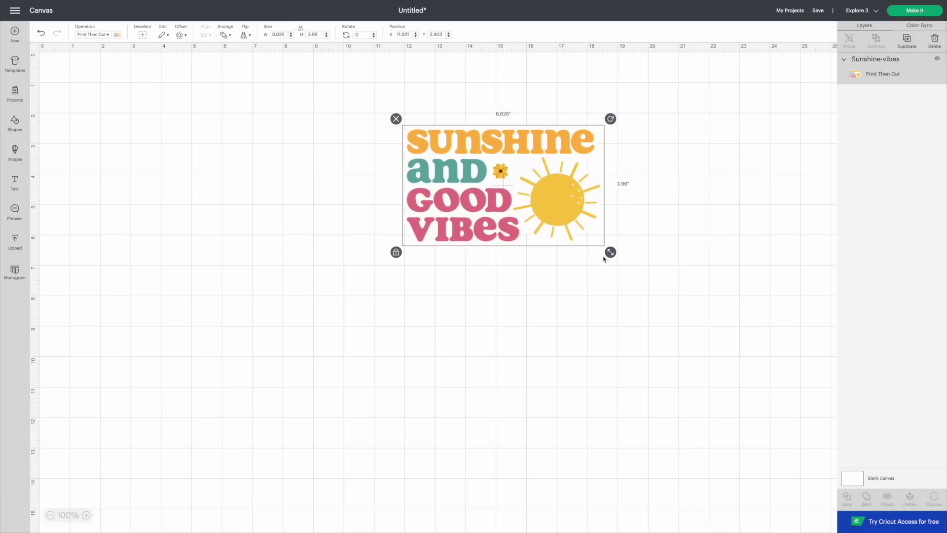
left_click_drag(537, 234, 394, 240)
left_click_drag(470, 266, 548, 304)
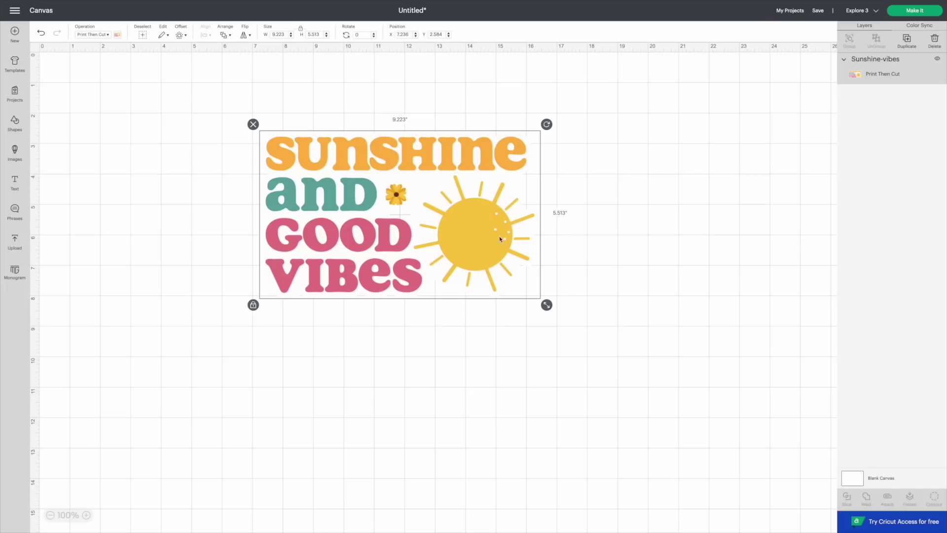
left_click(915, 10)
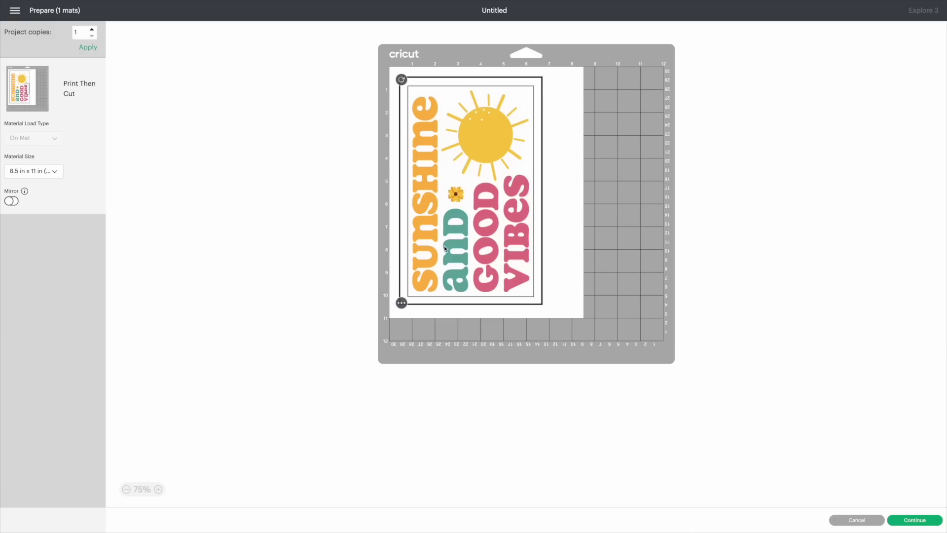
left_click_drag(452, 234, 571, 200)
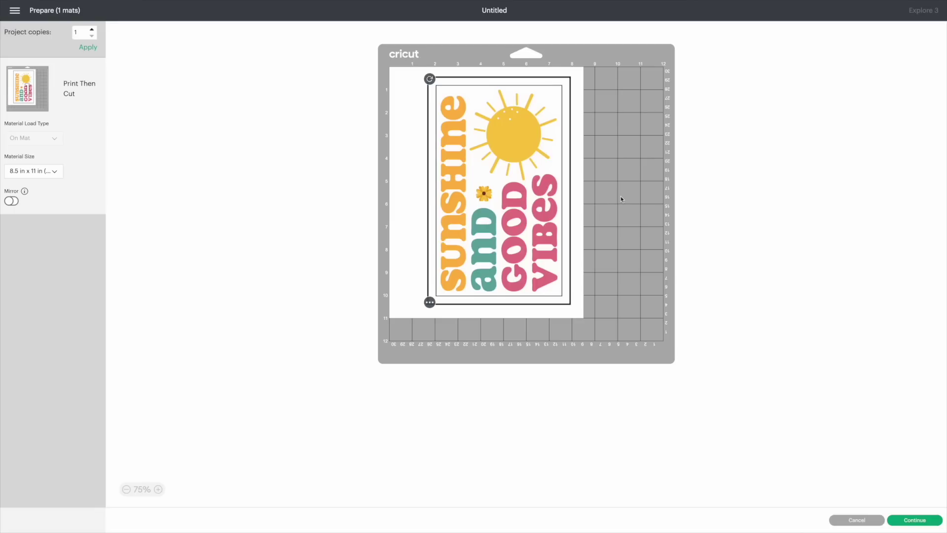
left_click(858, 521)
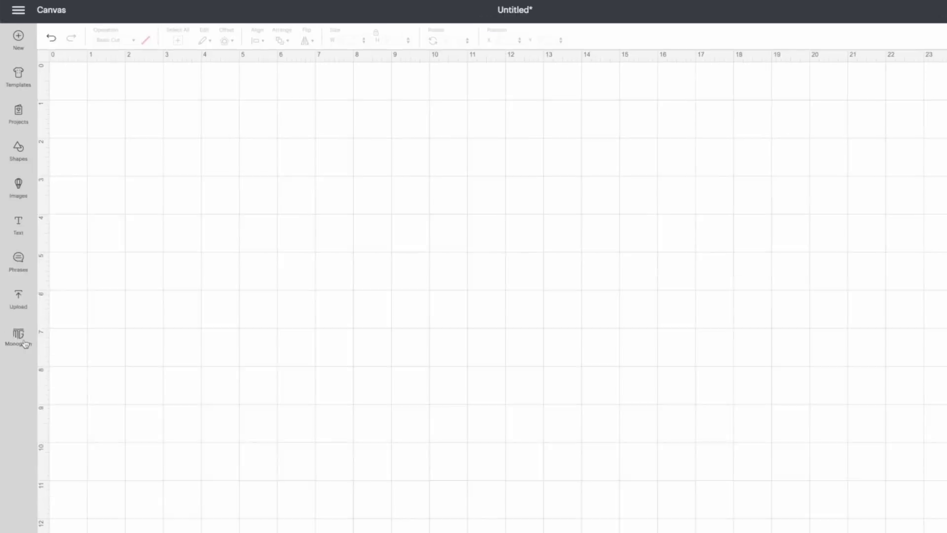
Step: Open the Monogram Maker and close the Cricut Access subscription pop-up
left_click(21, 342)
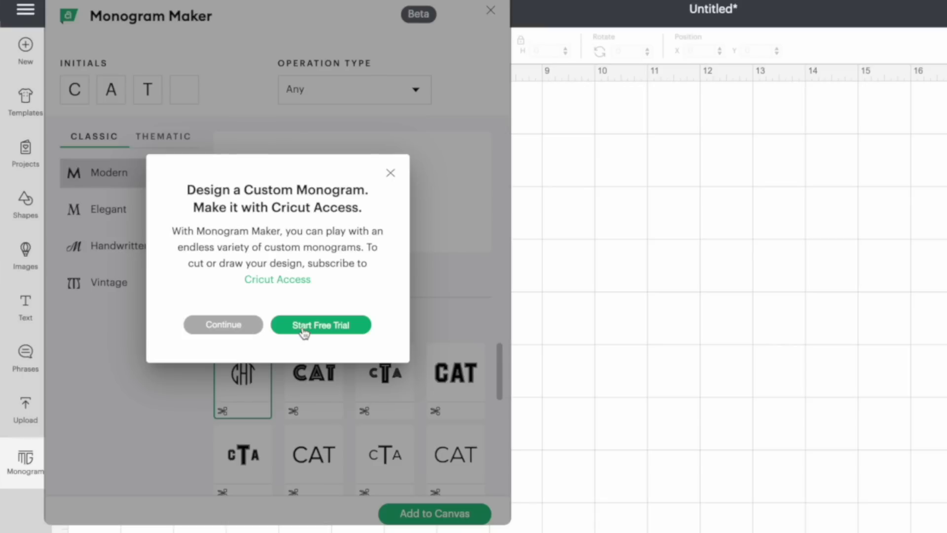
left_click(391, 174)
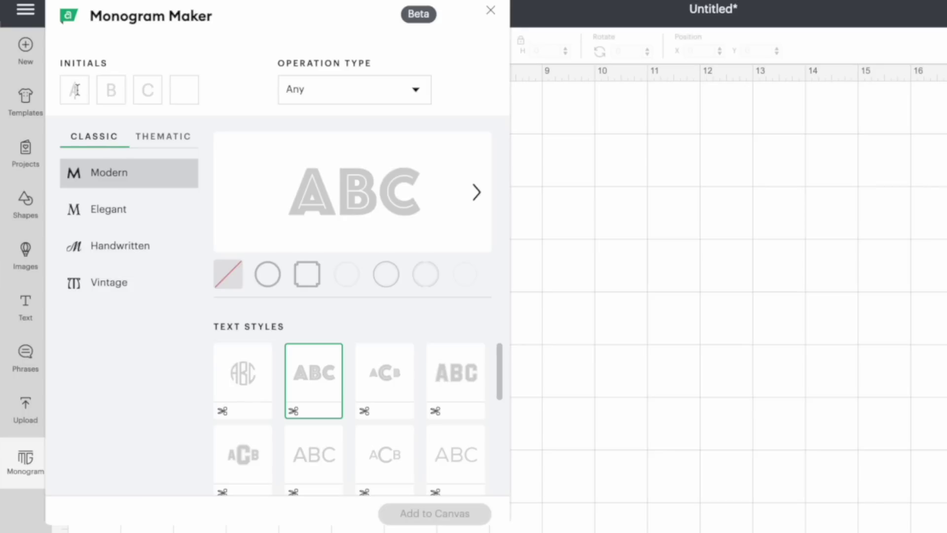
Step: Enter the initials CAT and preview several Classic text styles, returning to the circle monogram
left_click(76, 90)
type("CAT")
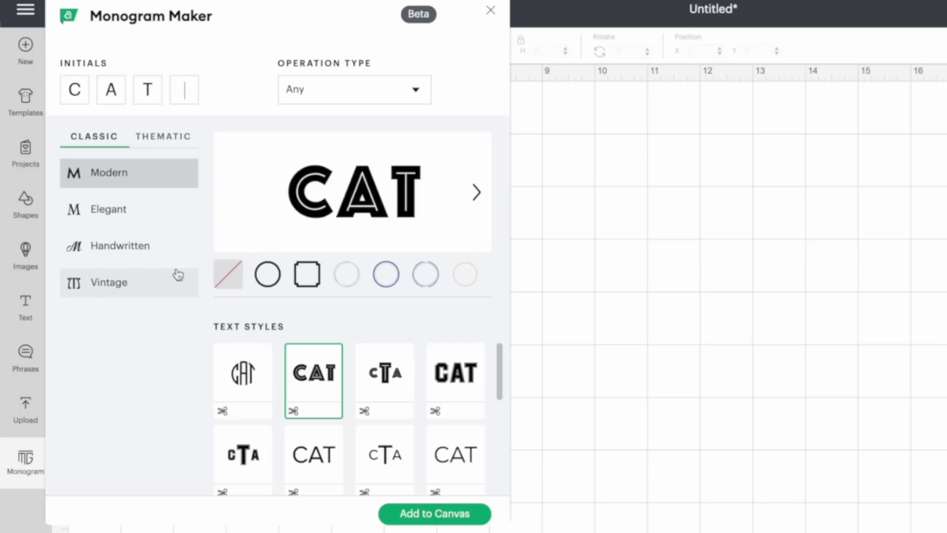
left_click(248, 376)
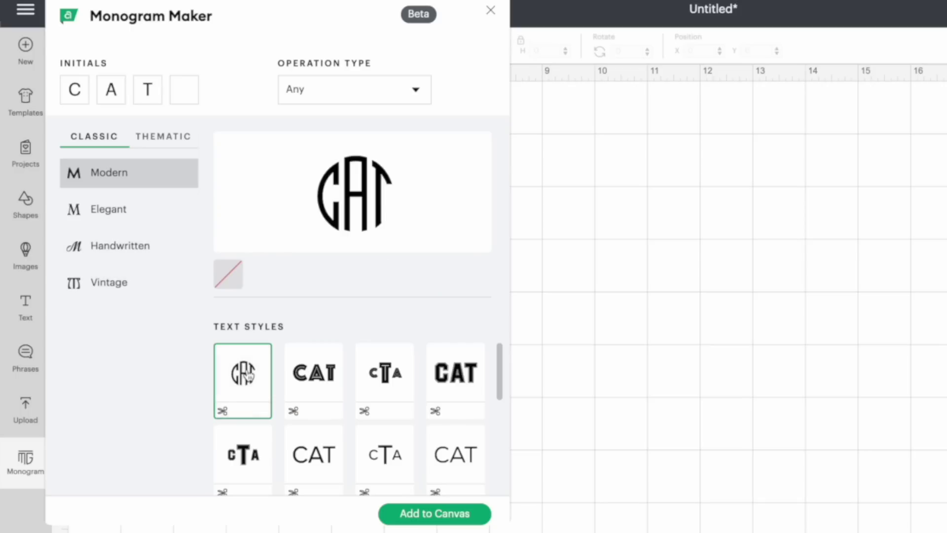
left_click(393, 375)
left_click(467, 378)
scroll(381, 407, "down", 1)
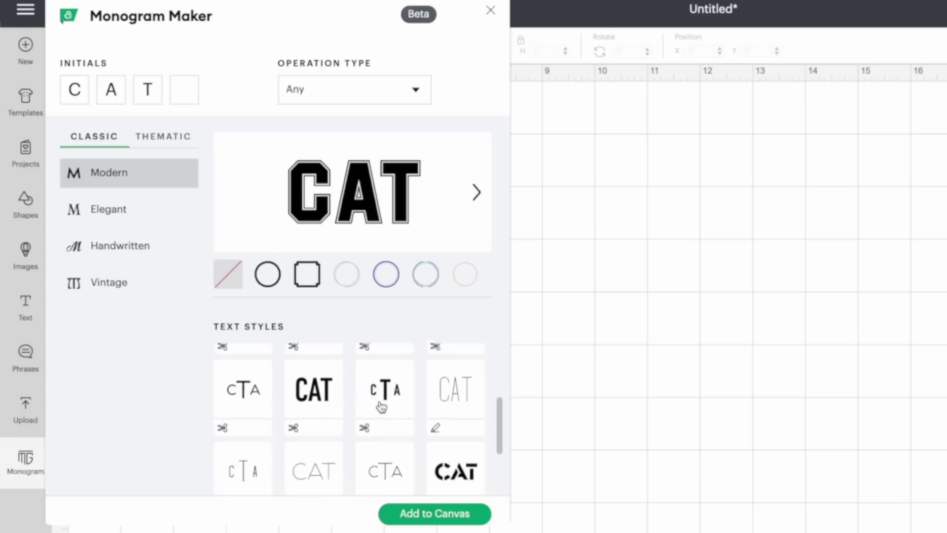
scroll(381, 406, "down", 2)
left_click(308, 447)
left_click(254, 437)
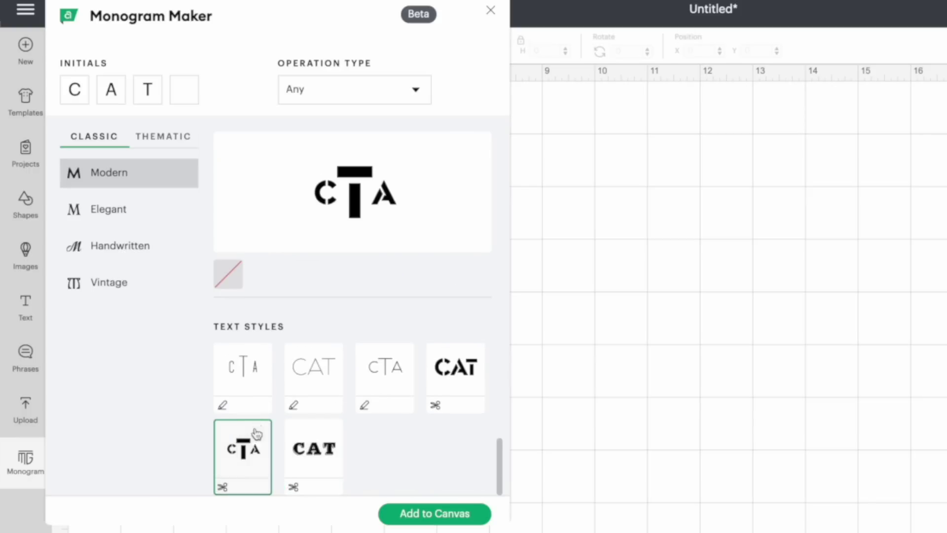
scroll(254, 419, "up", 3)
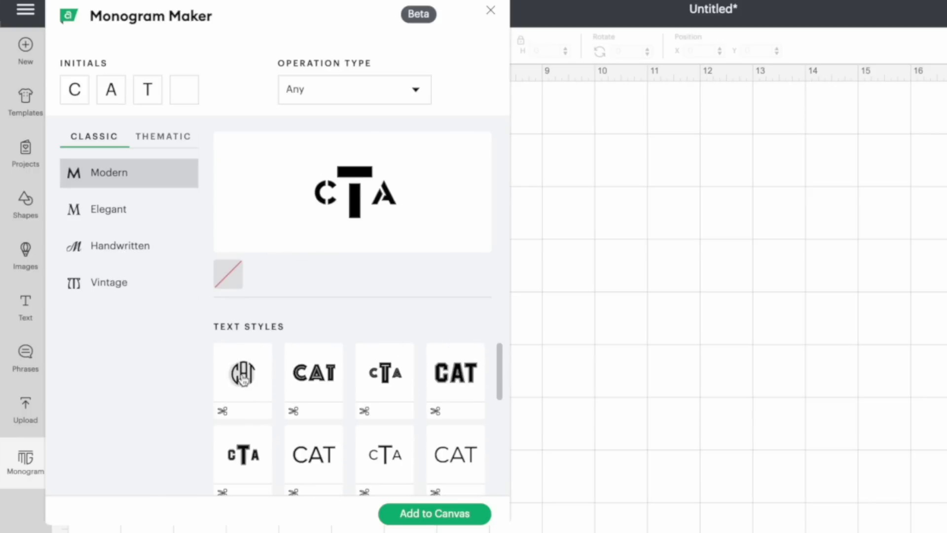
left_click(242, 379)
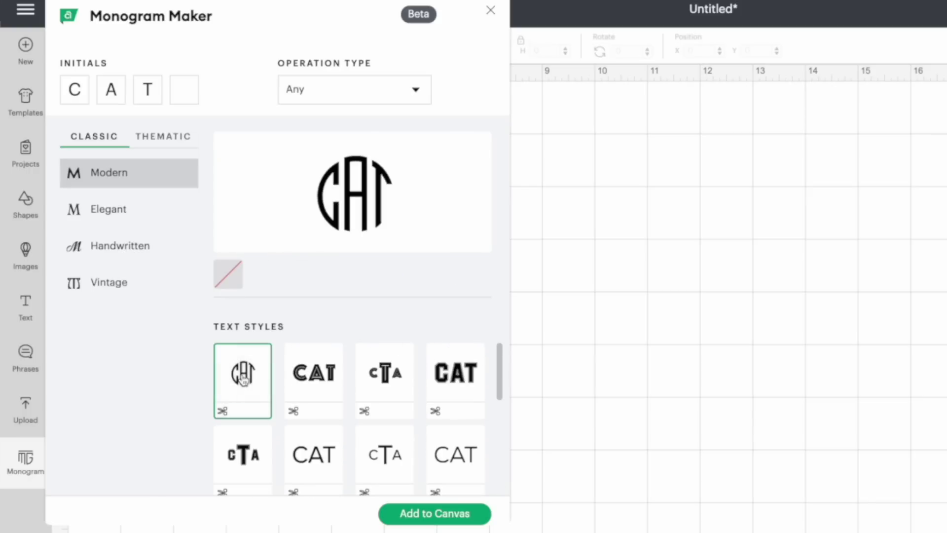
Step: Browse the Elegant monogram styles, then settle on the Modern circle style
left_click(97, 213)
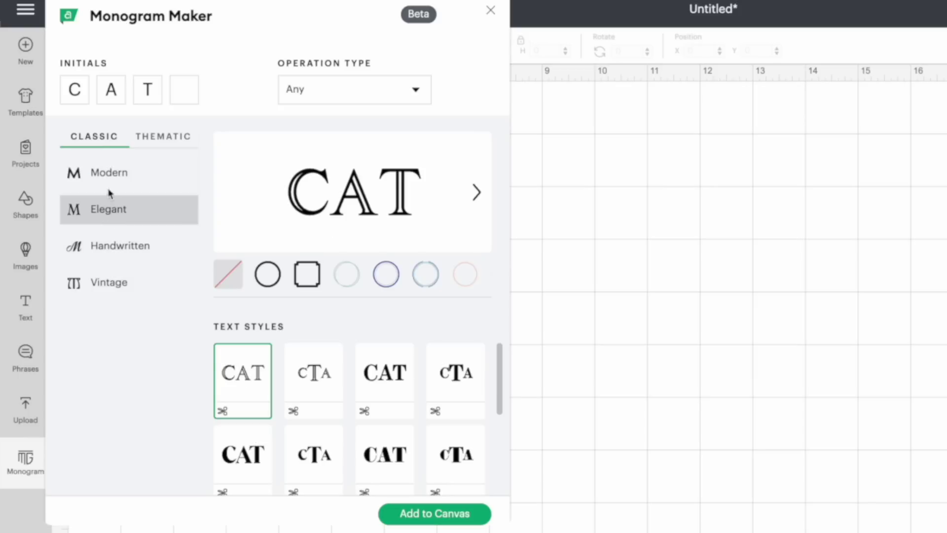
scroll(410, 429, "down", 1)
scroll(303, 353, "up", 1)
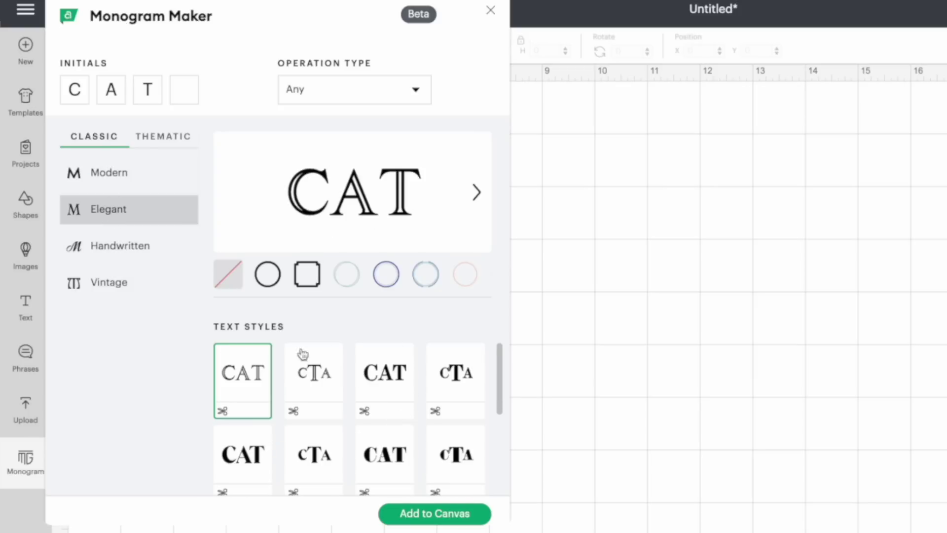
left_click(107, 170)
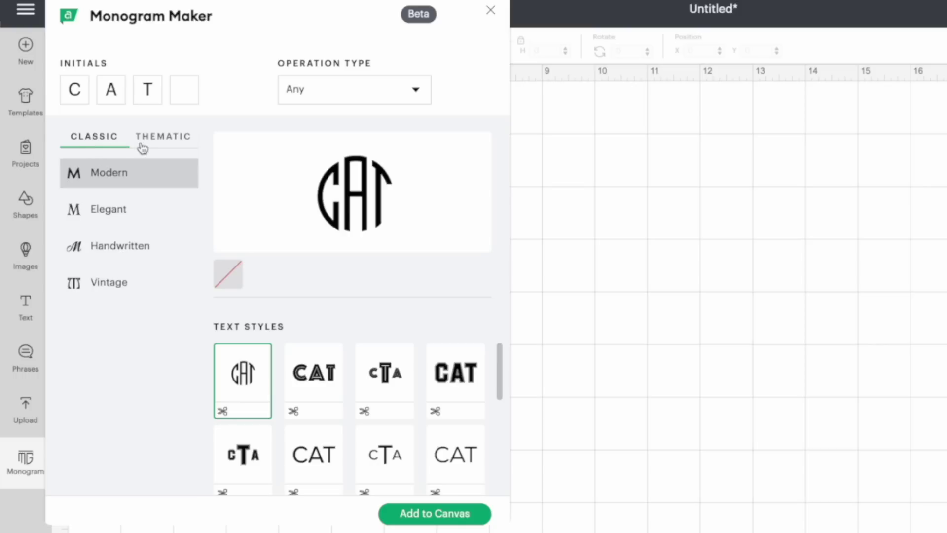
left_click(159, 143)
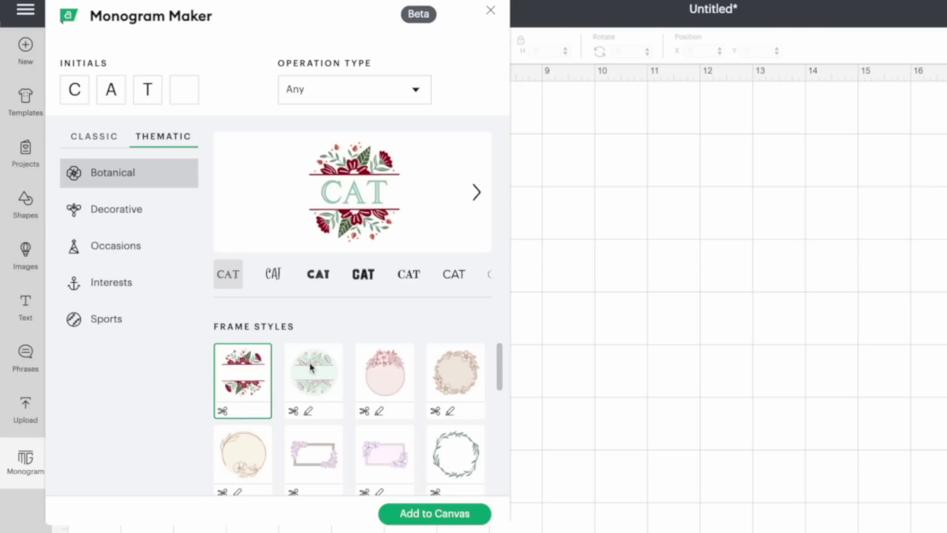
left_click(339, 378)
scroll(338, 377, "down", 2)
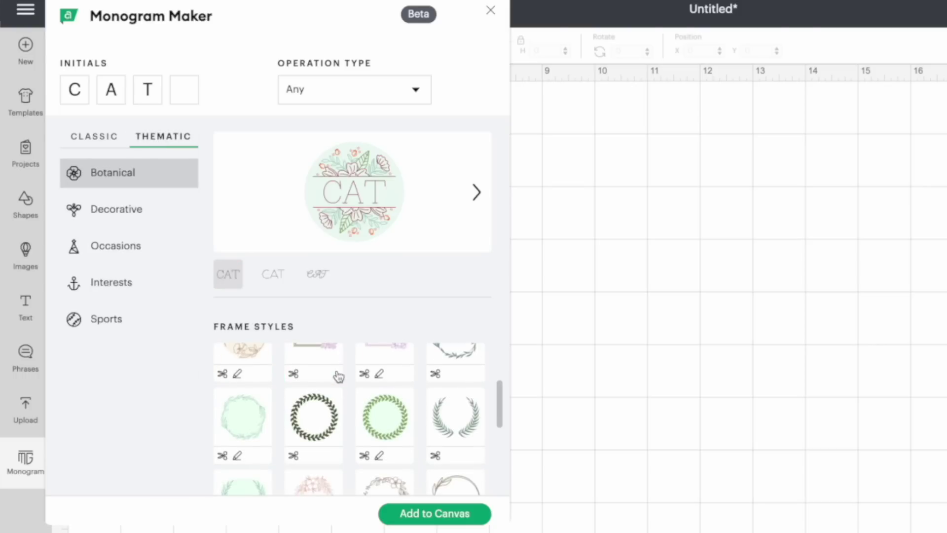
scroll(329, 382, "up", 2)
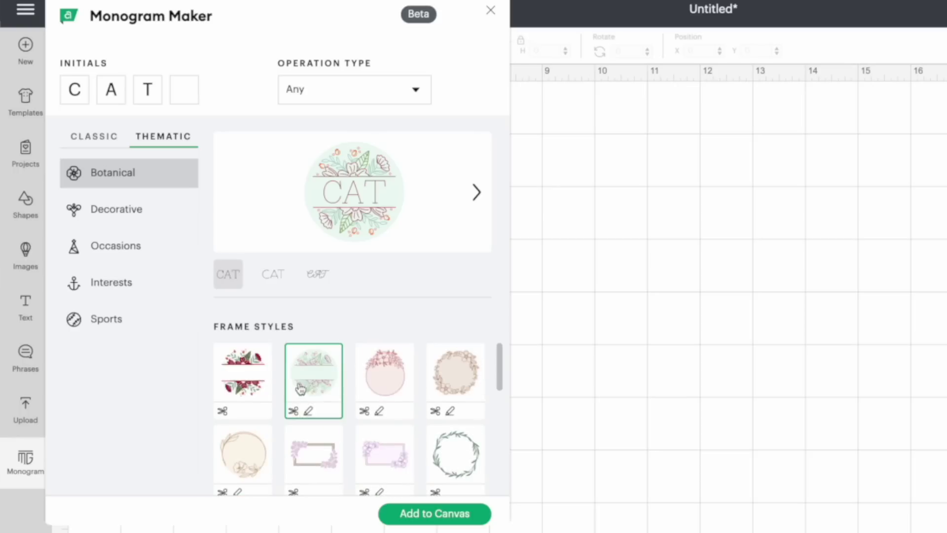
left_click(140, 219)
left_click(143, 252)
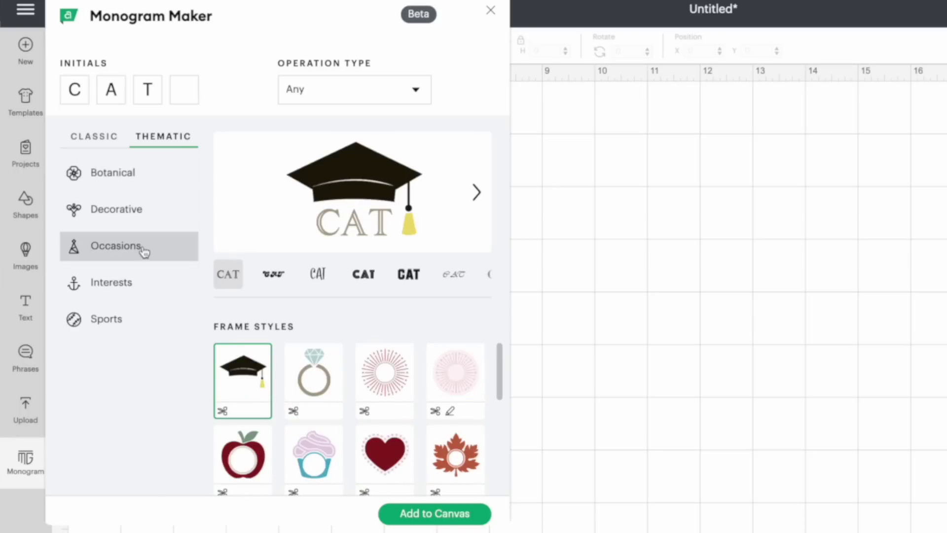
scroll(316, 414, "down", 3)
scroll(315, 414, "up", 1)
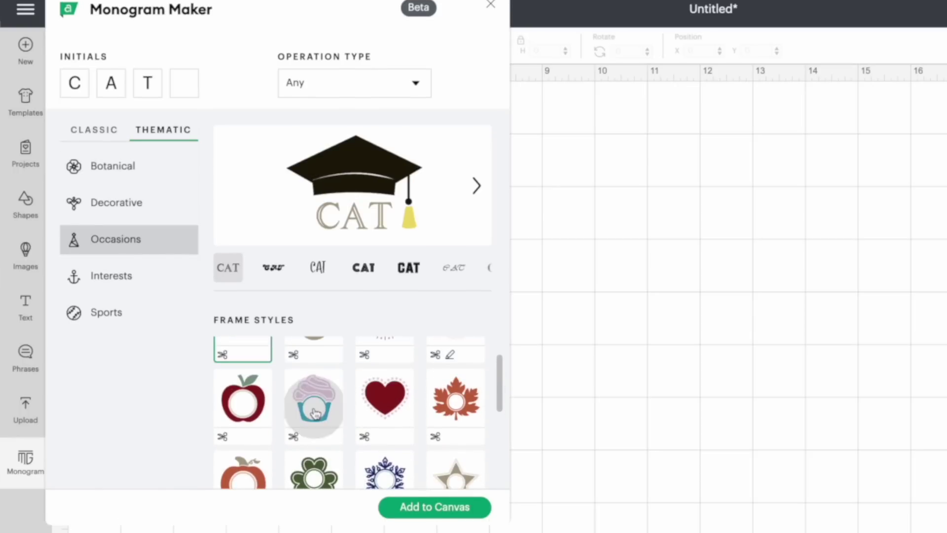
left_click(316, 414)
scroll(315, 414, "down", 4)
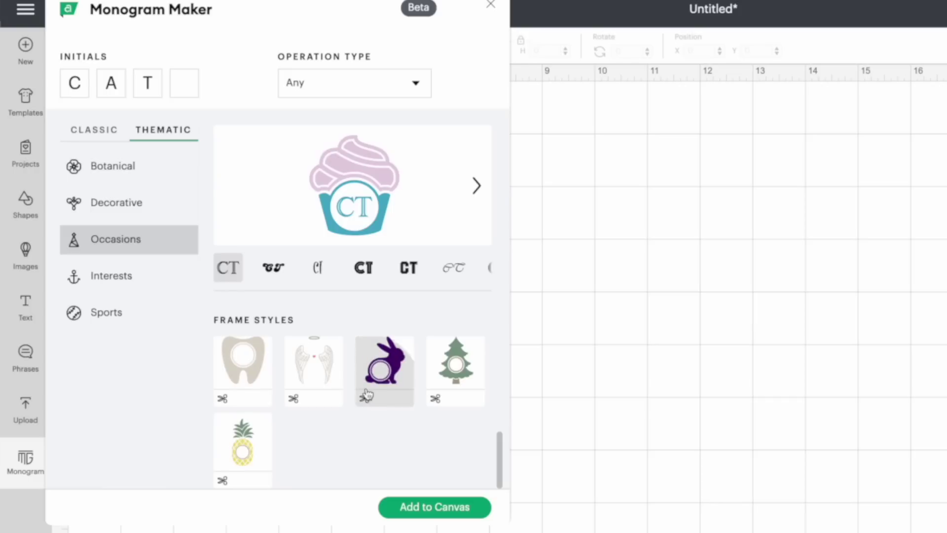
left_click(366, 394)
scroll(366, 394, "up", 5)
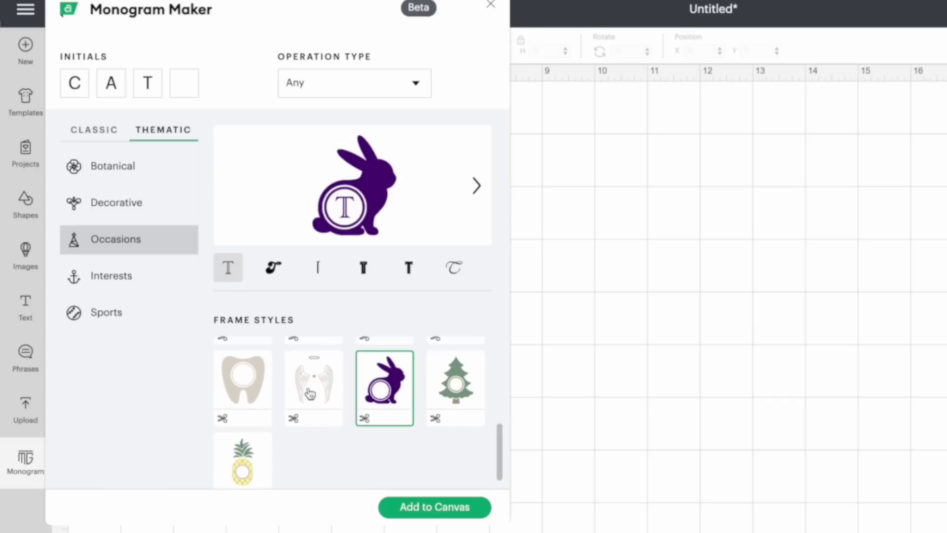
left_click(106, 157)
left_click(100, 134)
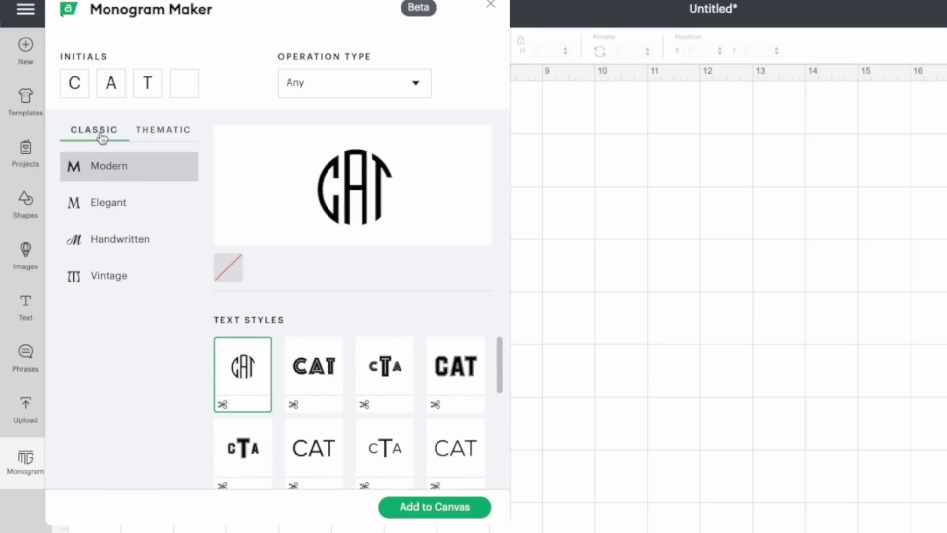
Step: Check the Operation Type options, then switch to the Elegant monogram style
left_click(360, 80)
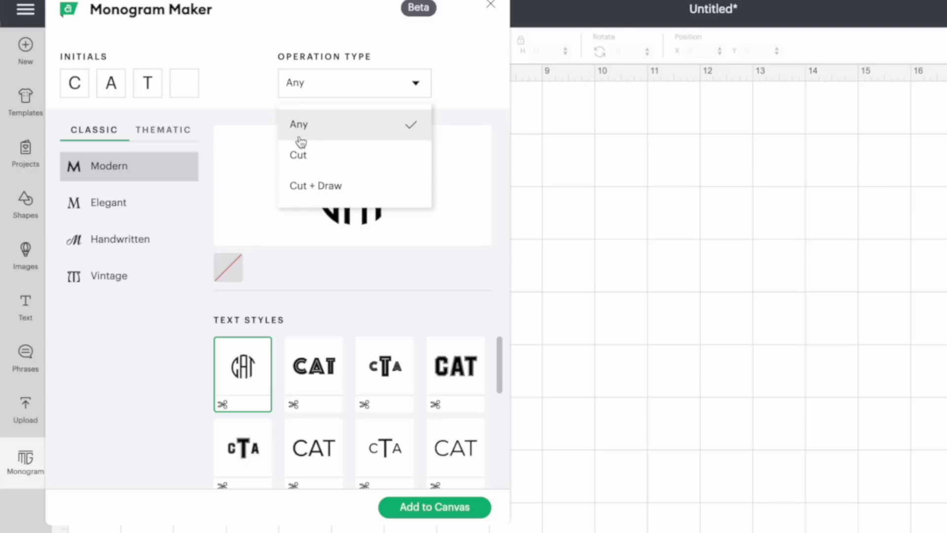
left_click(325, 339)
left_click(109, 202)
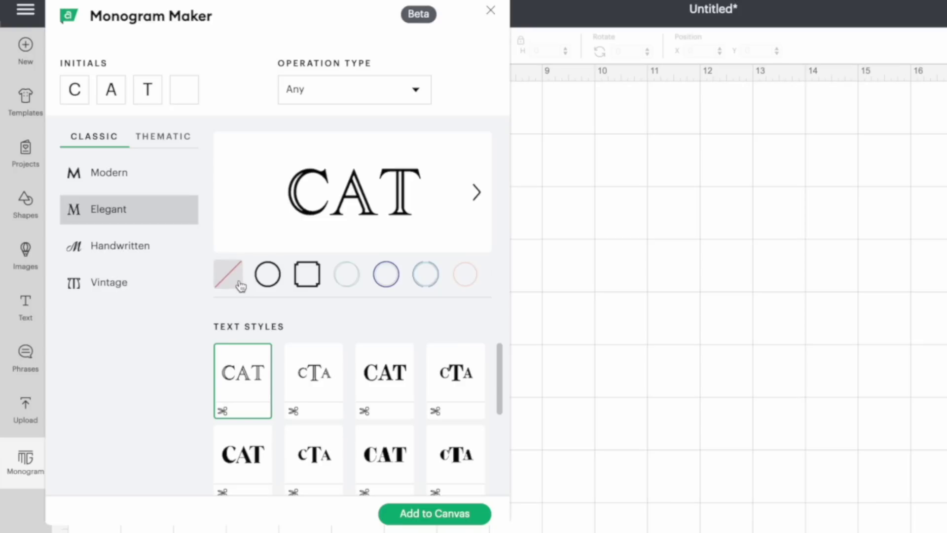
Step: Try the CAT monogram in circle, square, pale circle and navy double-circle frames
left_click(275, 281)
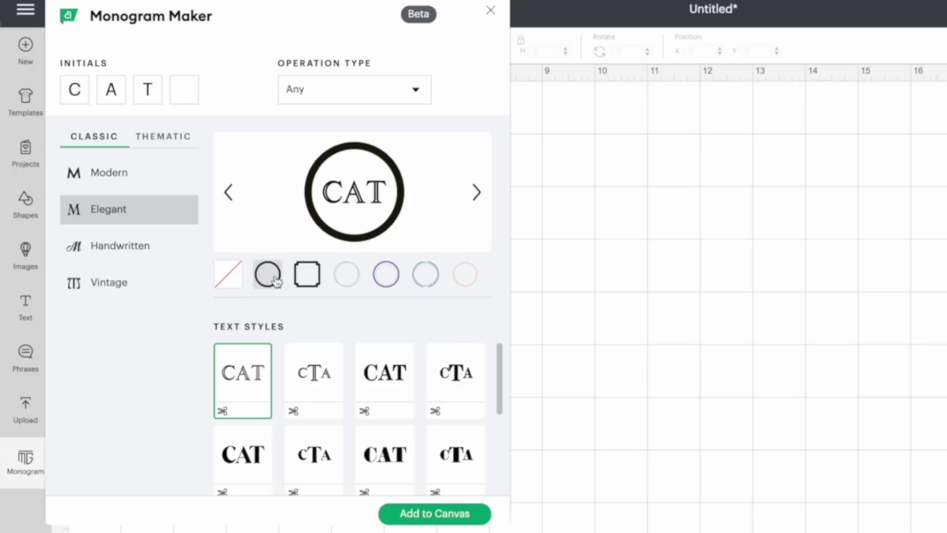
left_click(309, 277)
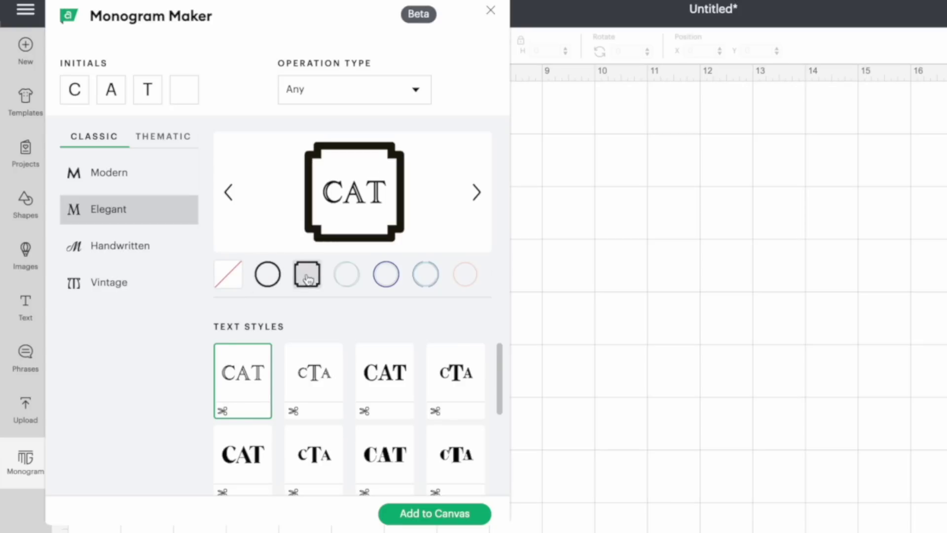
left_click(346, 278)
left_click(386, 278)
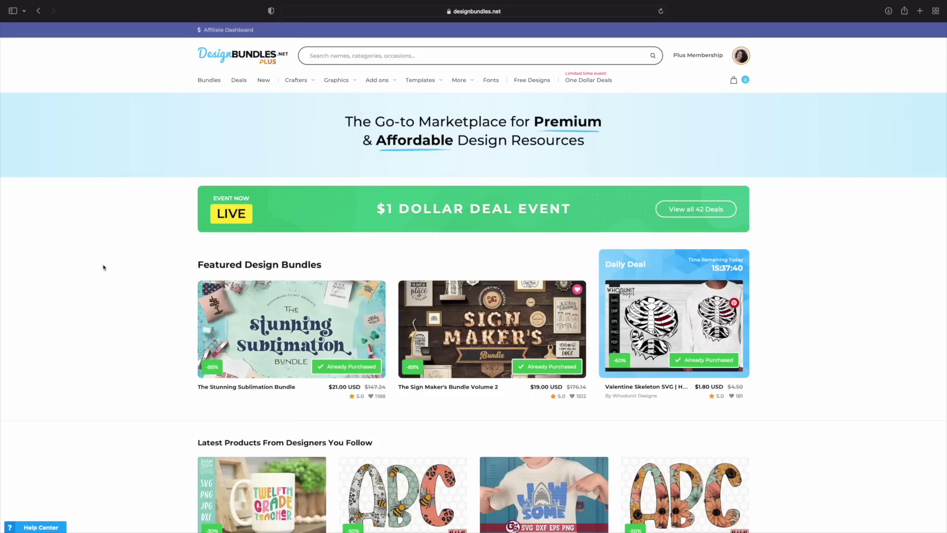
Step: Go to the Design Bundles footer and follow the Monogram Maker link under Resources
scroll(104, 268, "down", 6)
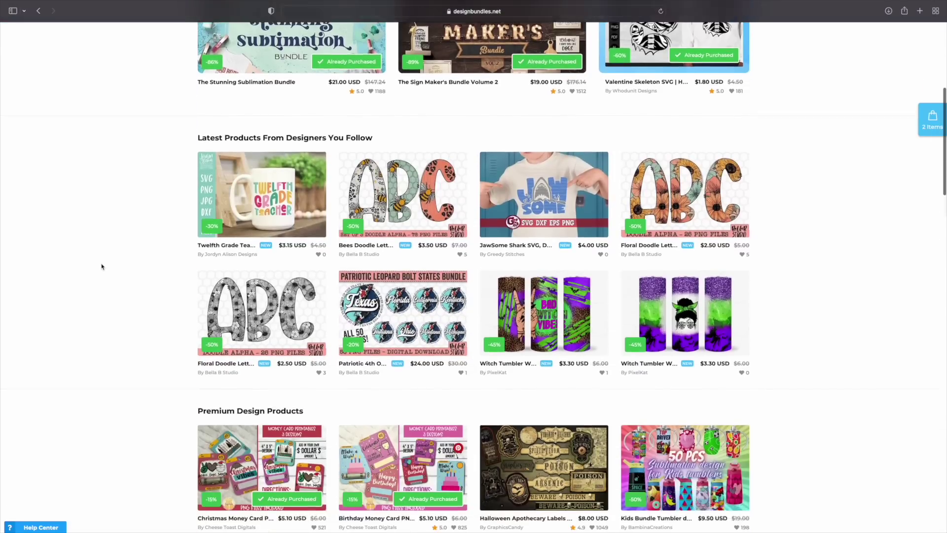
scroll(102, 267, "down", 5)
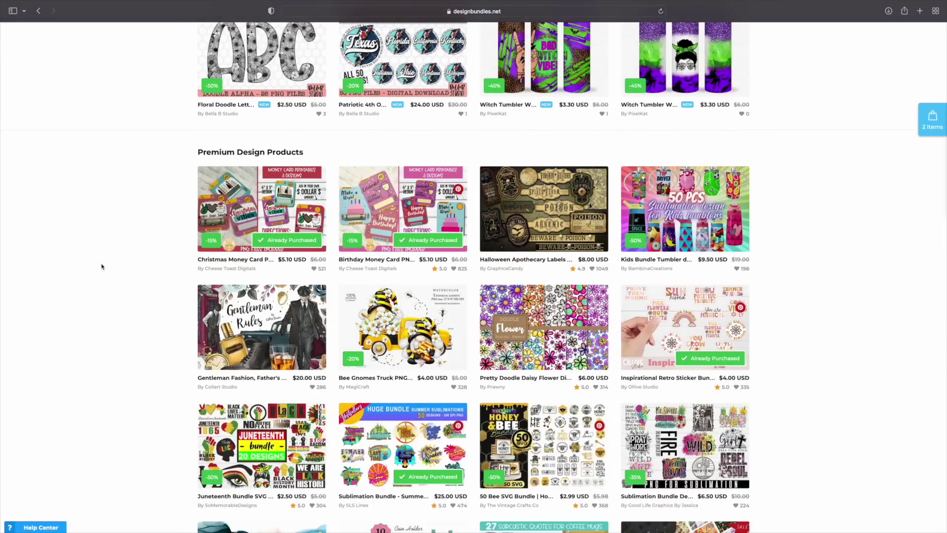
scroll(98, 267, "down", 1)
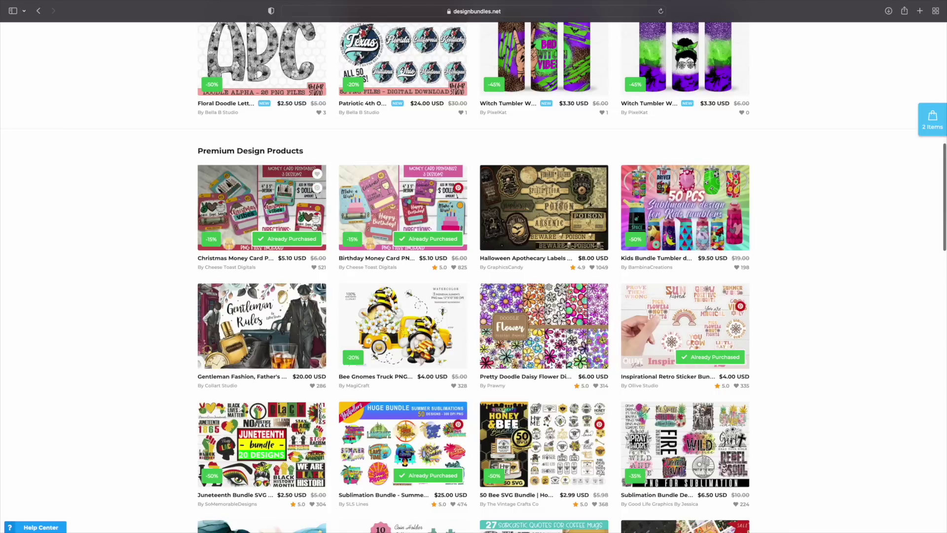
scroll(314, 226, "down", 10)
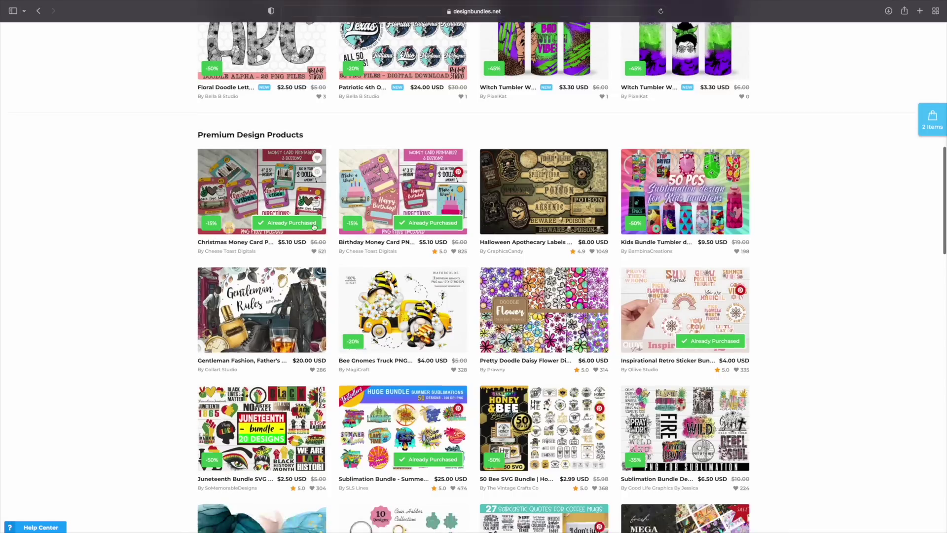
scroll(314, 226, "down", 12)
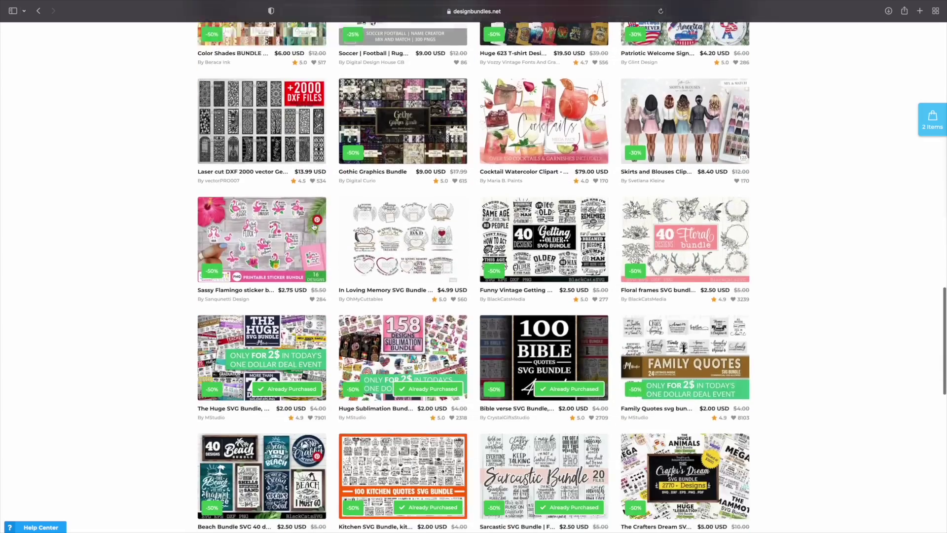
scroll(314, 226, "down", 3)
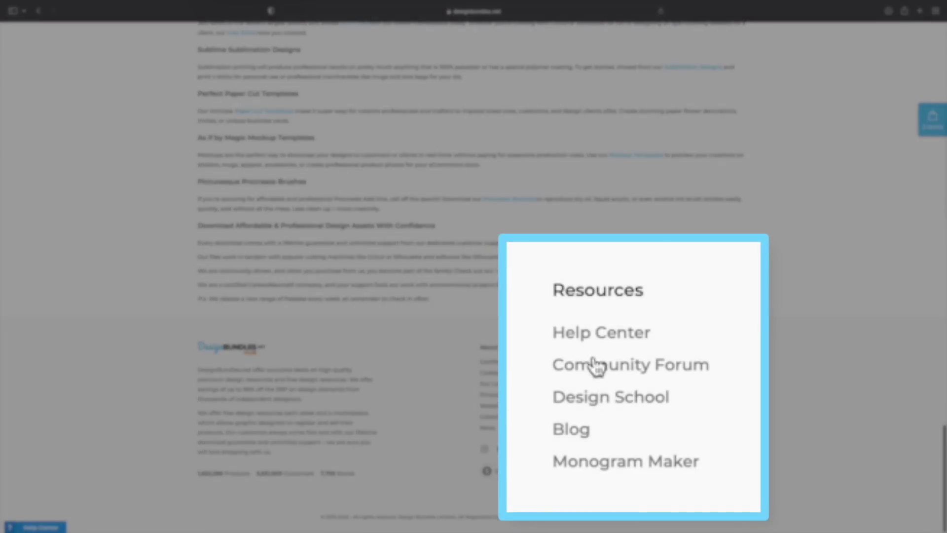
left_click(659, 472)
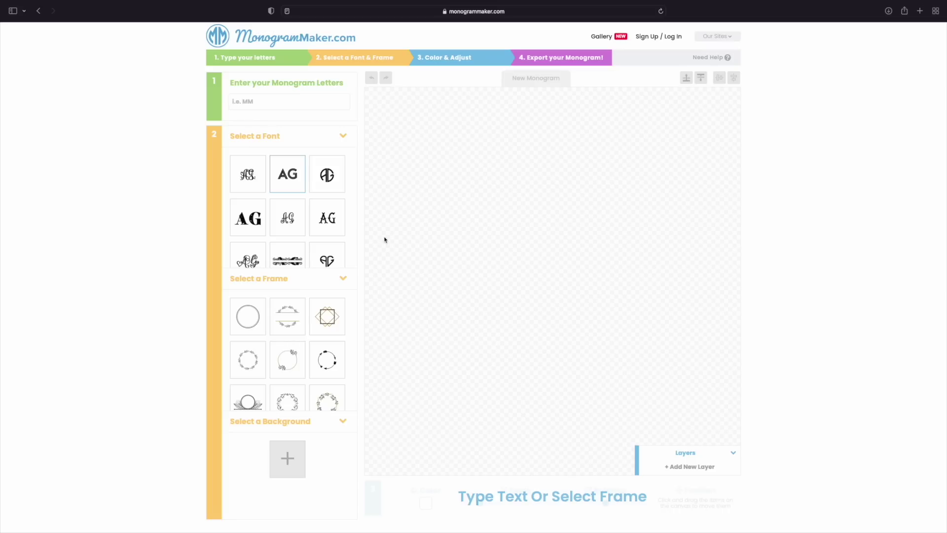
Step: Enter CT as the monogram letters and enlarge them from the corner handle
left_click(289, 100)
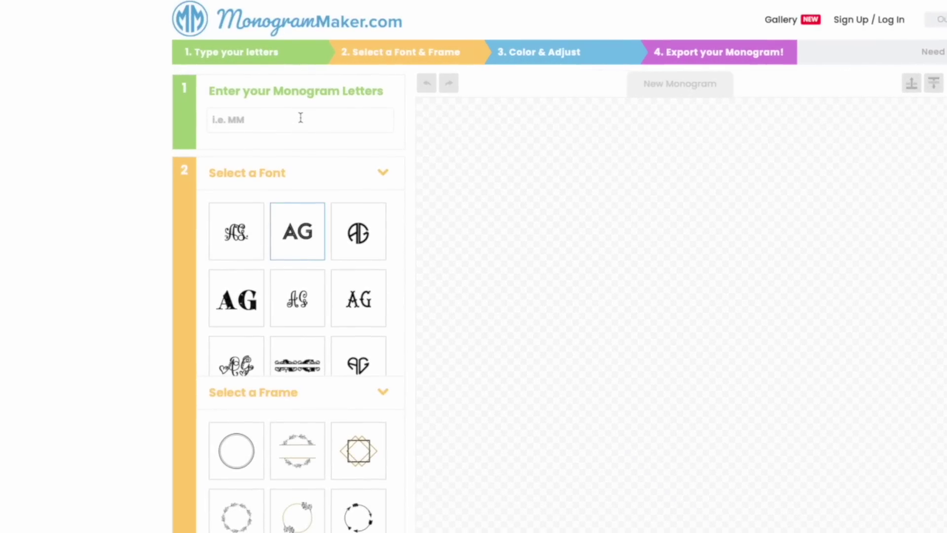
type("CT")
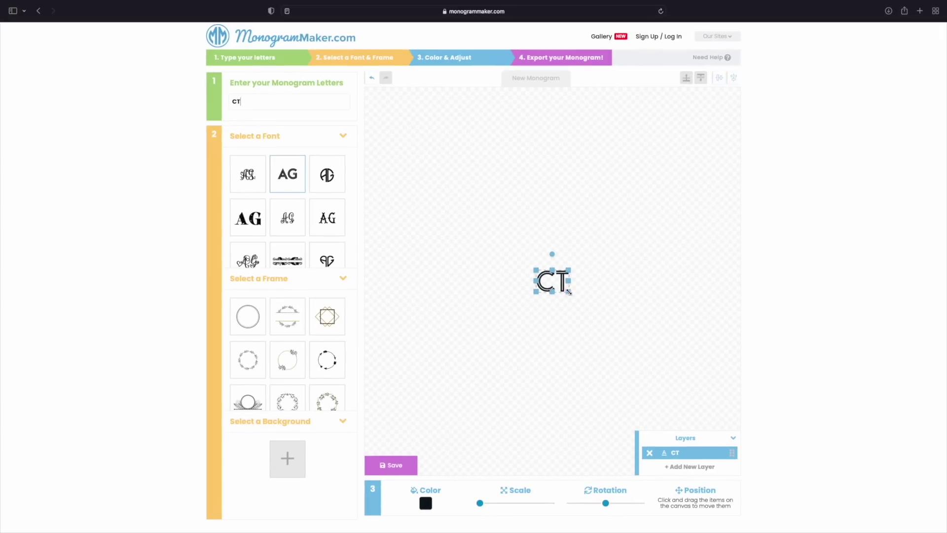
left_click_drag(569, 292, 553, 291)
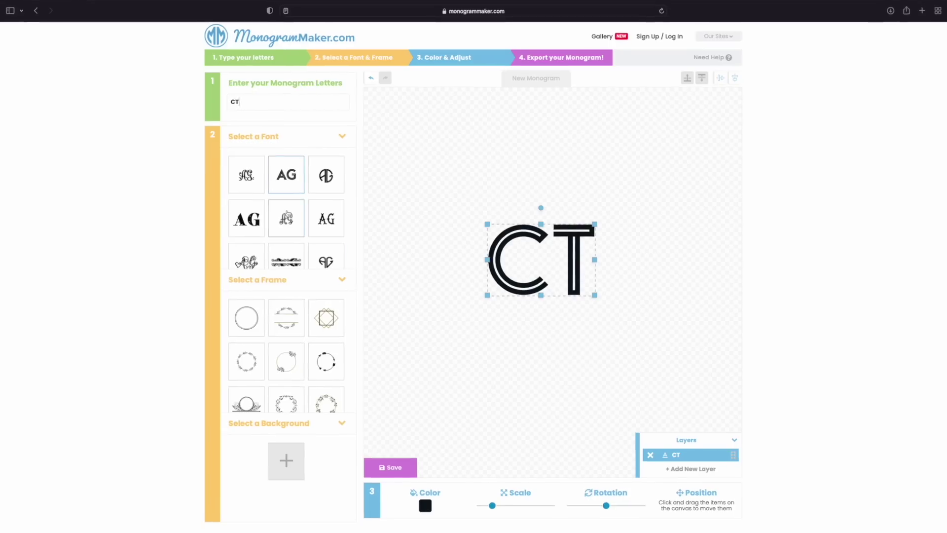
Step: Try script, circular block, ornate, western serif and laurel-wreath fonts on CT
left_click(247, 174)
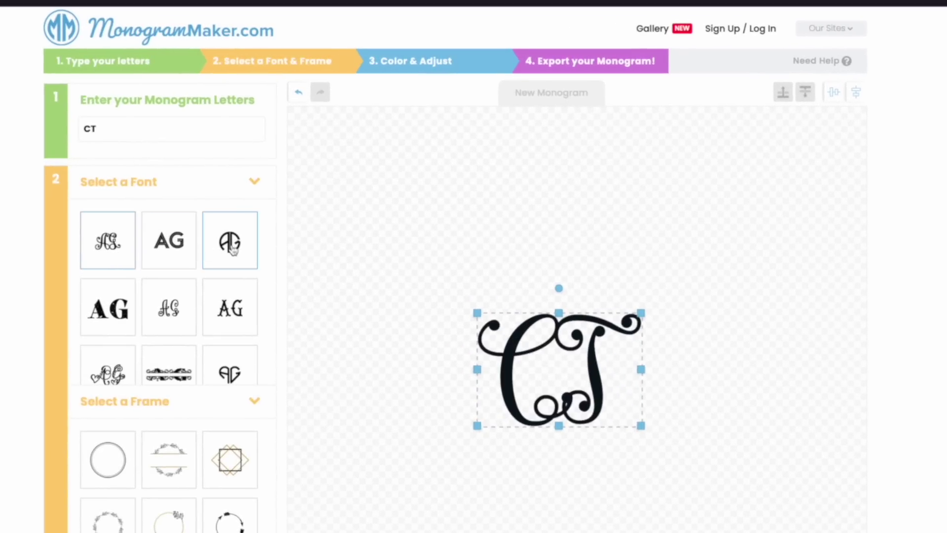
left_click(233, 250)
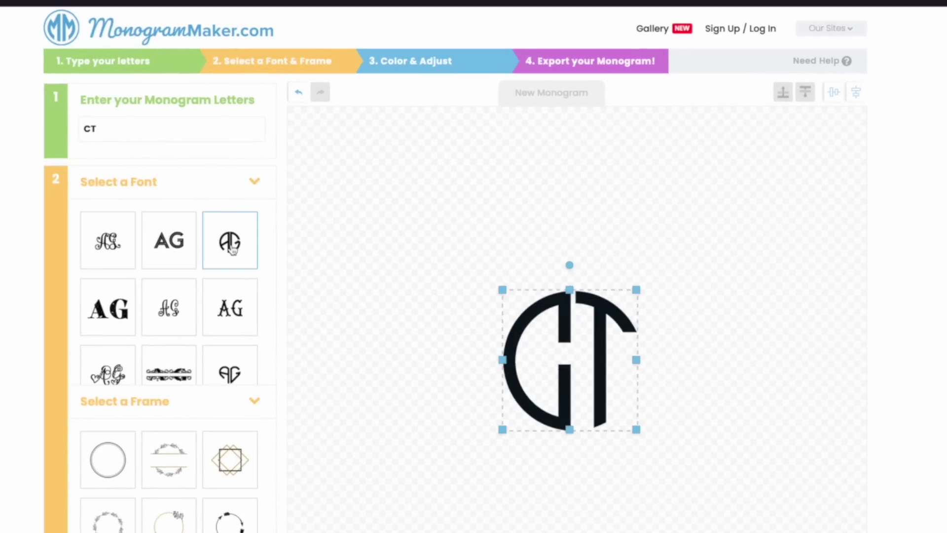
left_click(129, 298)
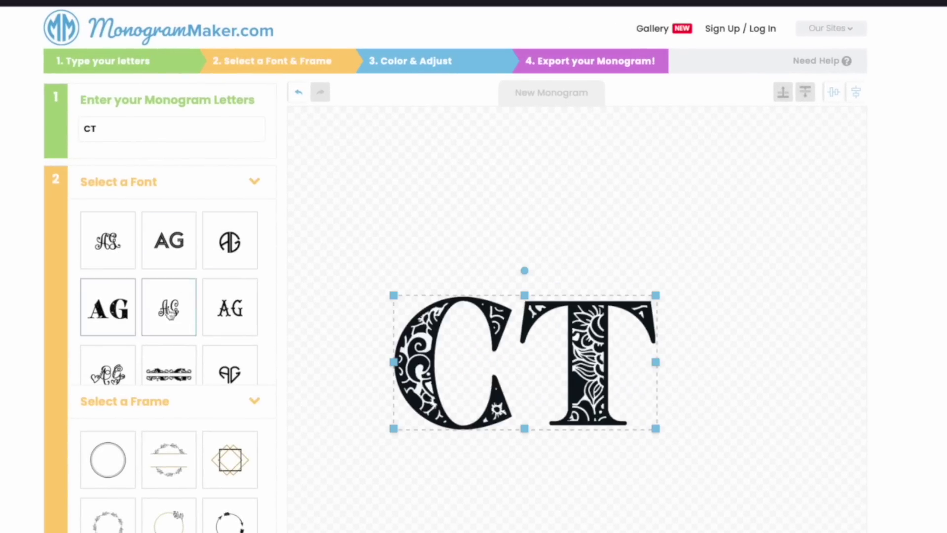
left_click(215, 319)
scroll(190, 338, "down", 3)
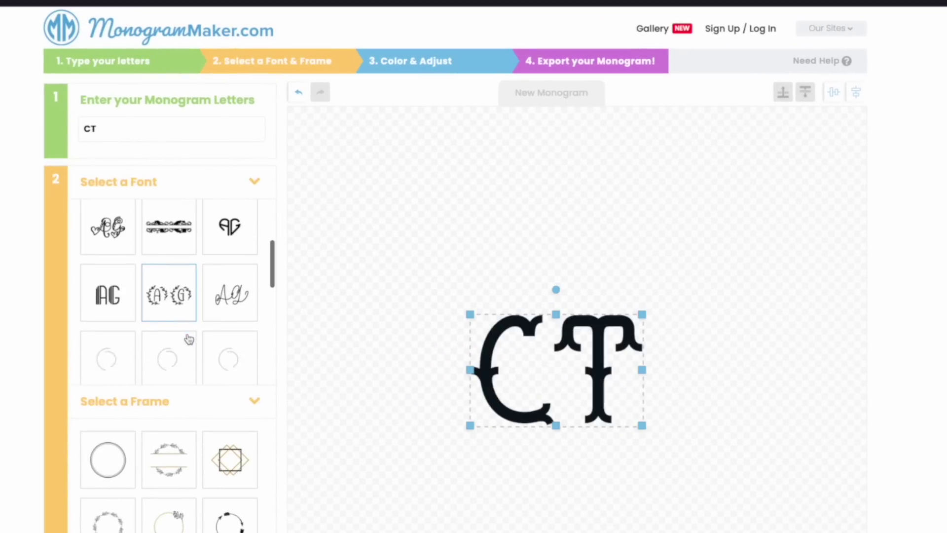
left_click(172, 306)
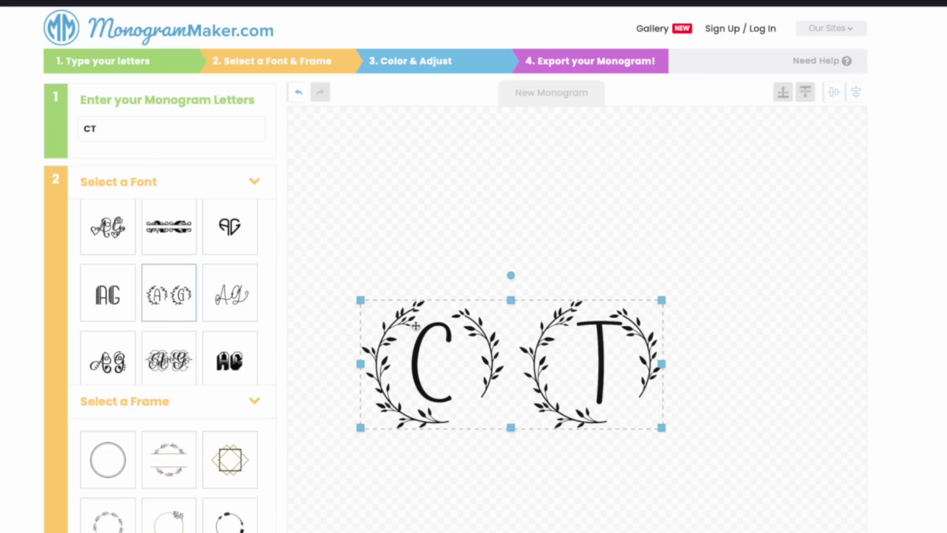
Step: Try the swirl-circle and tall narrow fonts, then the circular split font
scroll(205, 332, "down", 3)
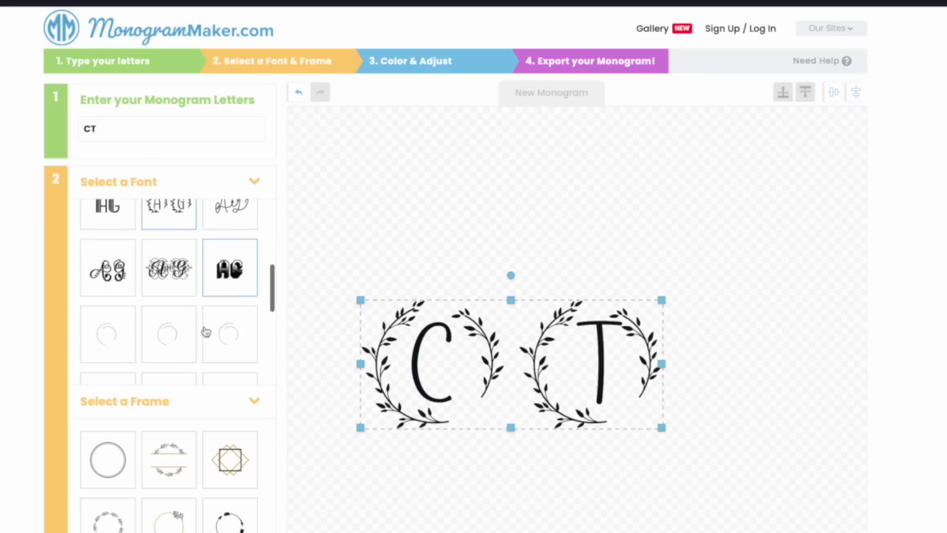
scroll(205, 331, "down", 3)
scroll(205, 331, "down", 6)
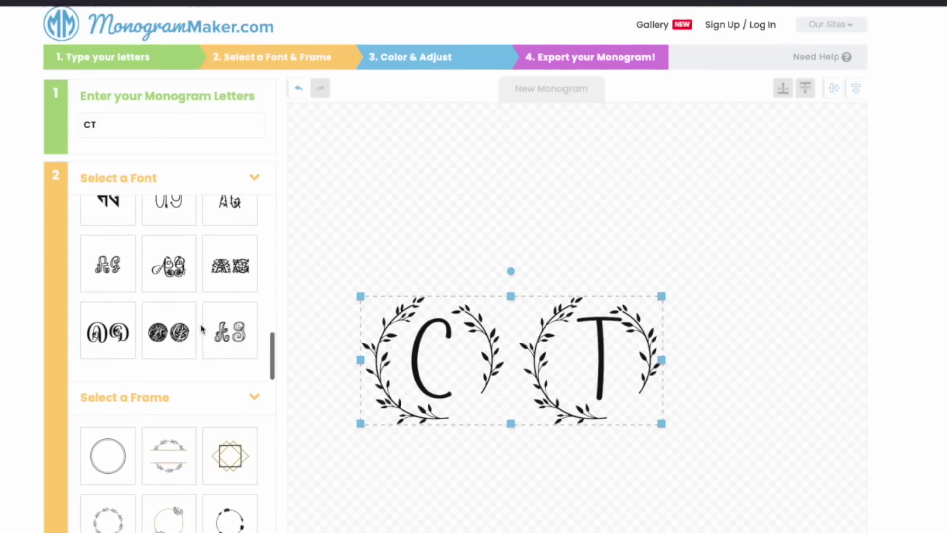
left_click(153, 333)
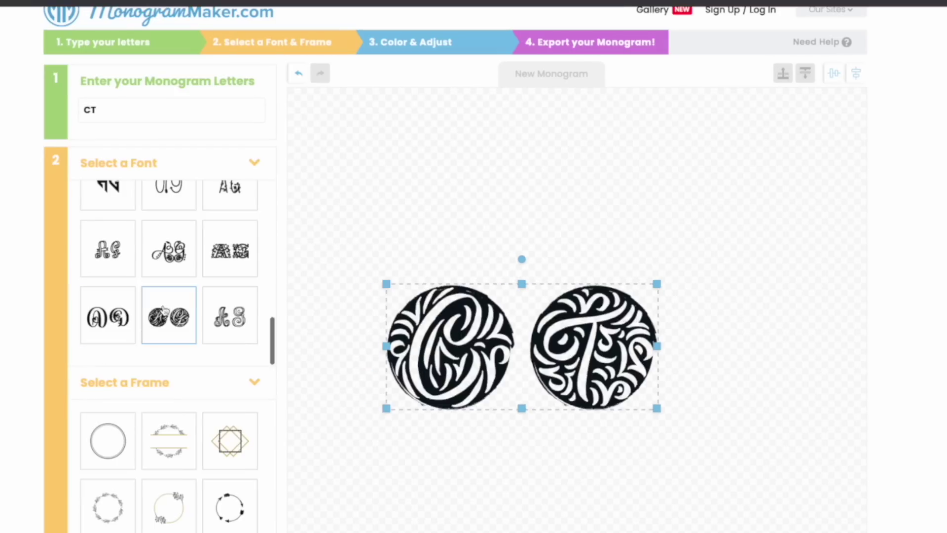
scroll(165, 310, "up", 5)
left_click(169, 278)
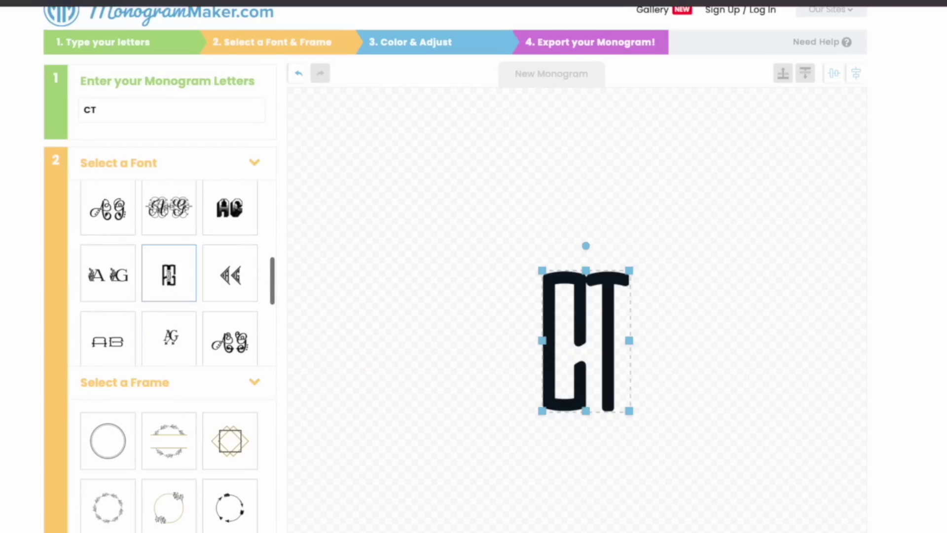
scroll(175, 289, "up", 8)
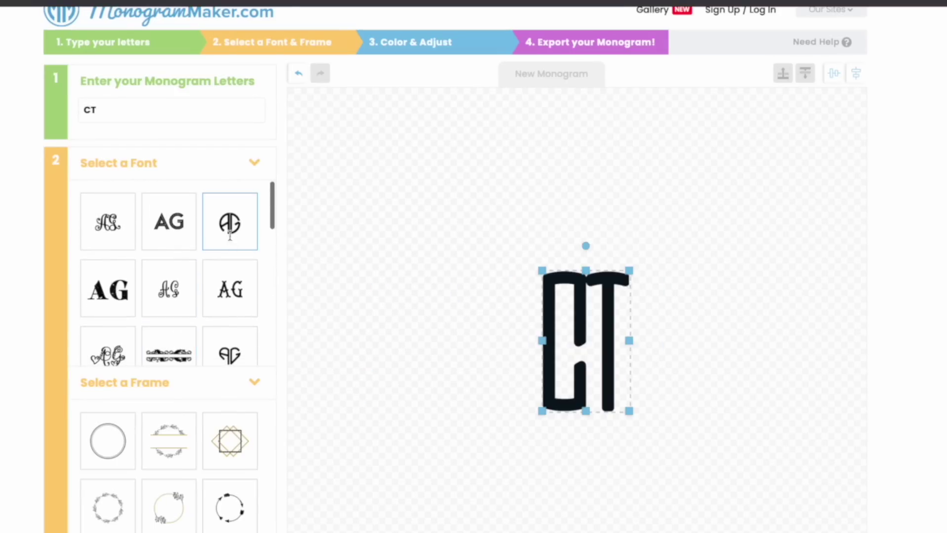
left_click(231, 239)
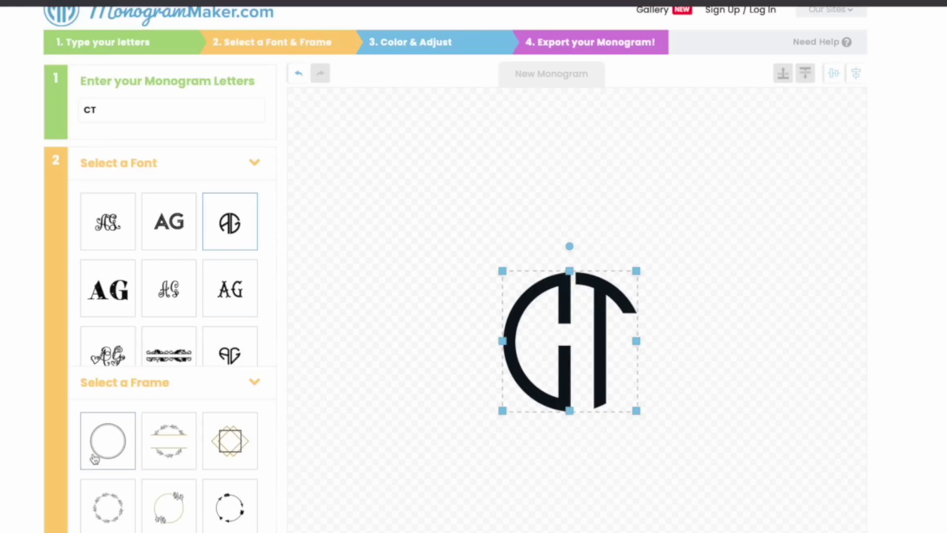
Step: Add a double-circle frame, fit it around the CT letters, and begin choosing a background image
left_click(113, 455)
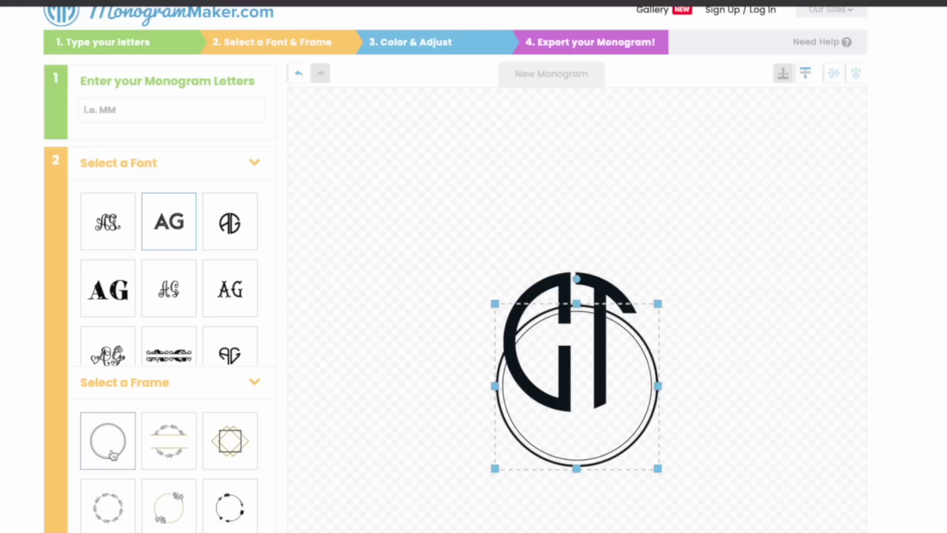
left_click_drag(567, 450, 564, 408)
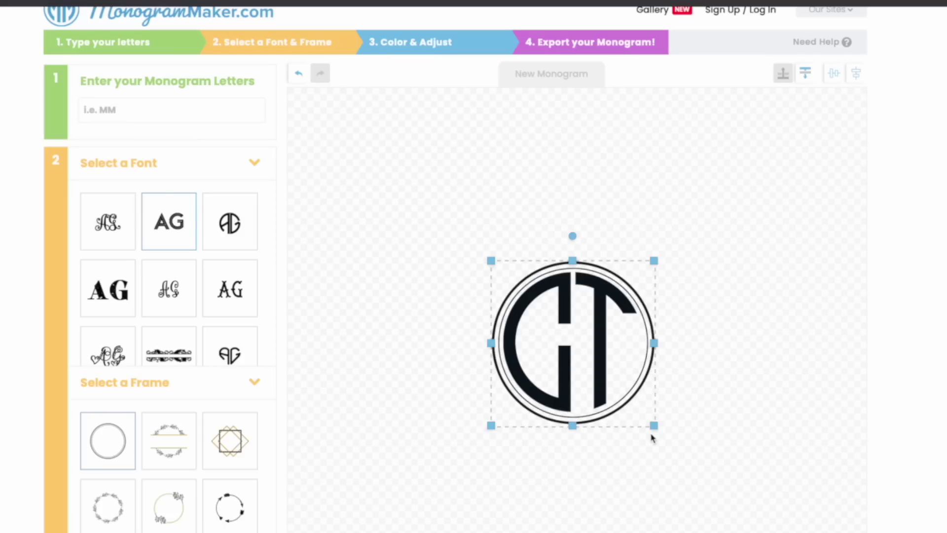
left_click_drag(653, 425, 610, 416)
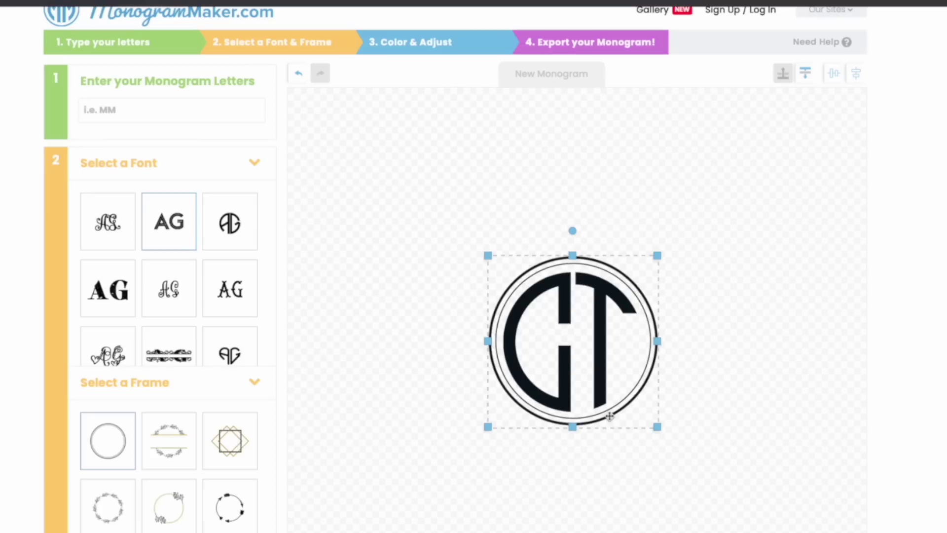
scroll(169, 395, "down", 2)
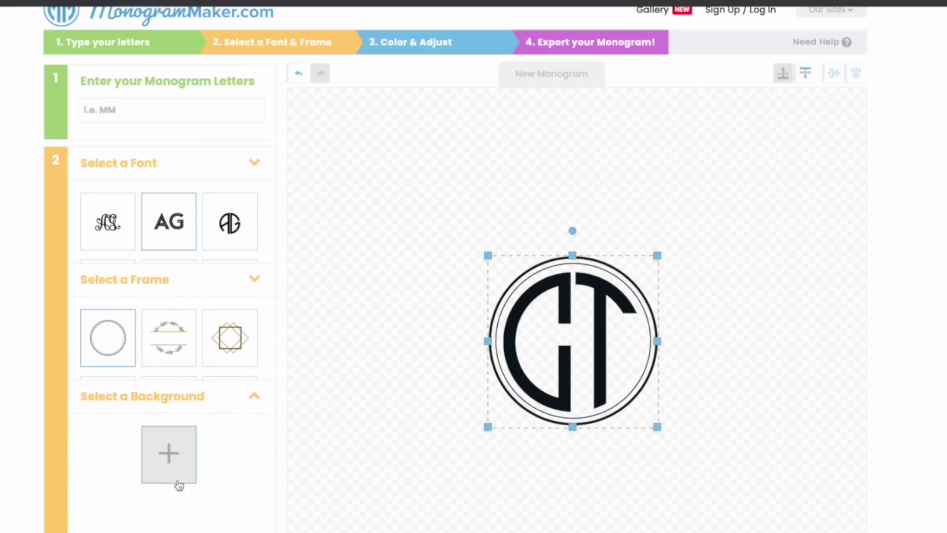
left_click(176, 476)
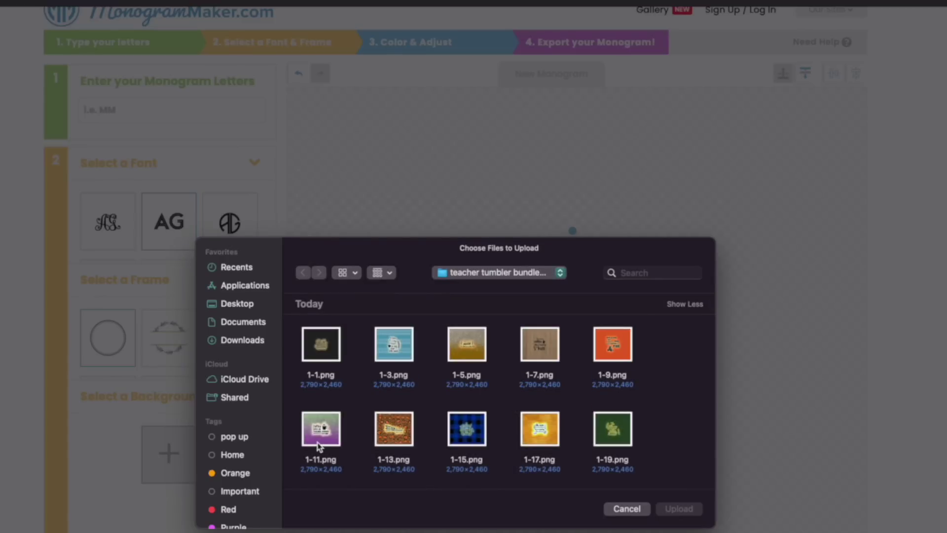
left_click(635, 514)
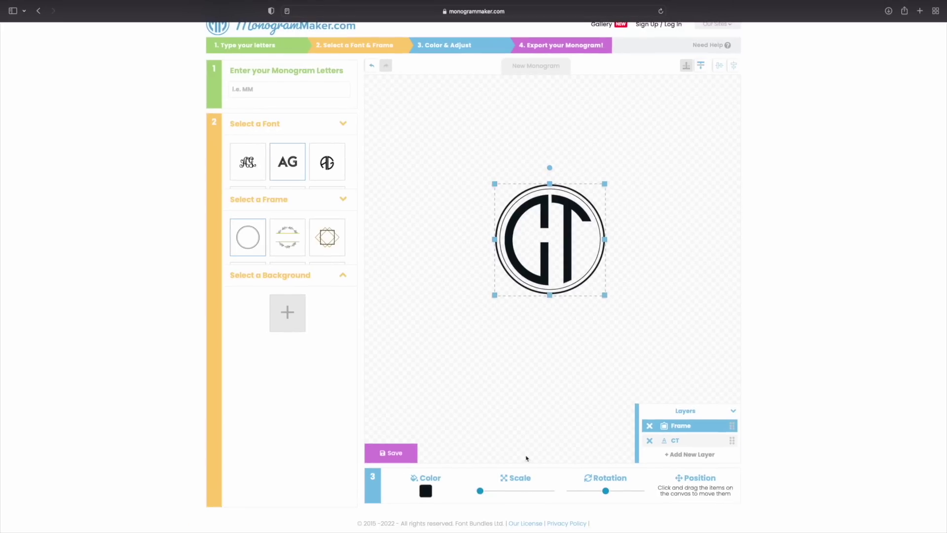
Step: Color the double-circle frame vivid pink (#E4237A) and deselect it
left_click(426, 491)
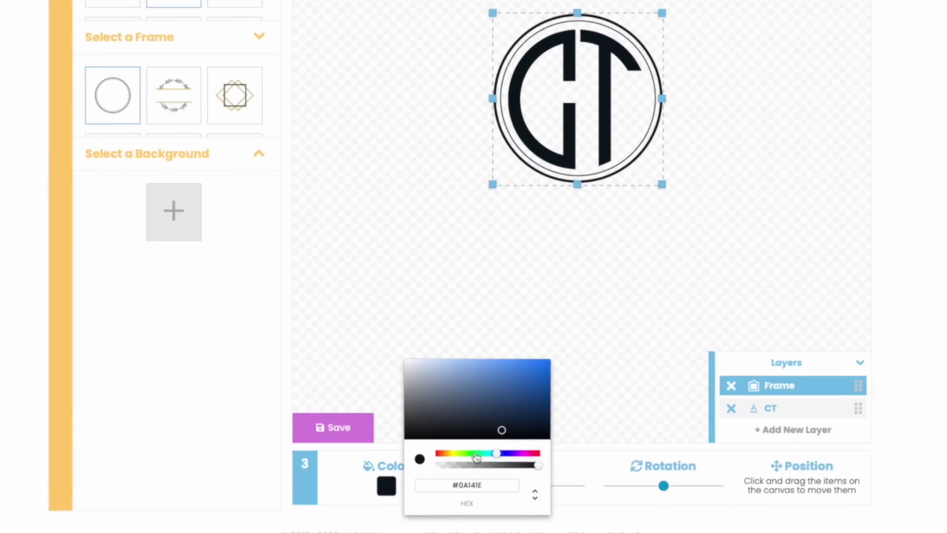
left_click_drag(497, 453, 533, 453)
left_click(528, 368)
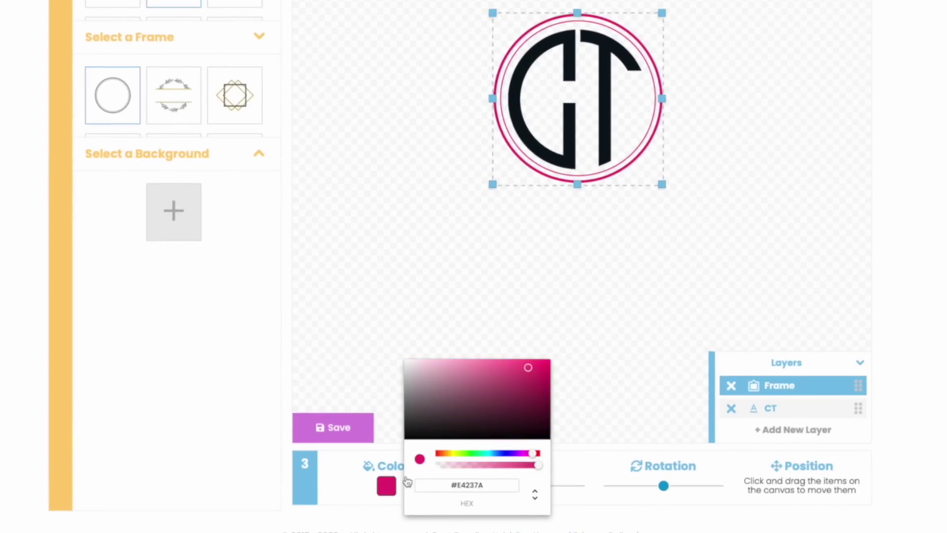
left_click(617, 365)
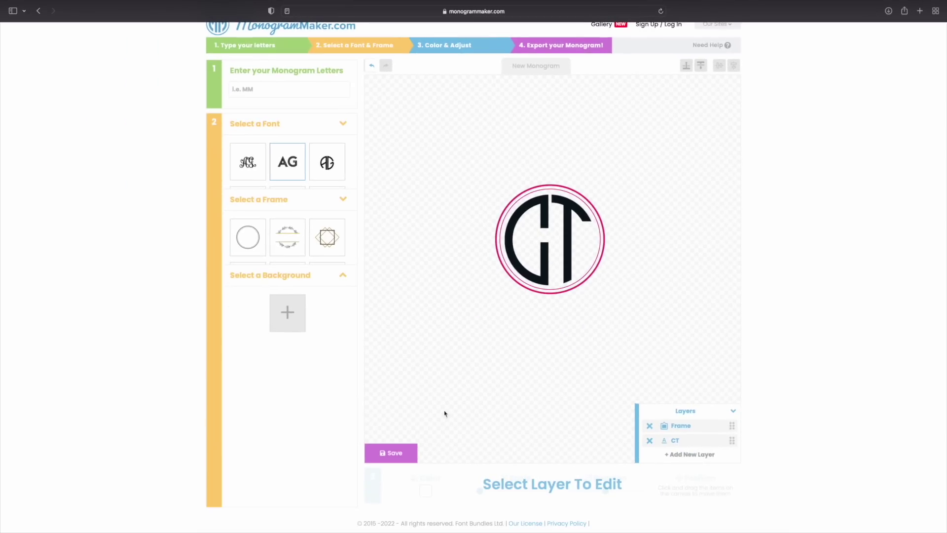
Step: Save the monogram as an SVG file named CT and start the download
left_click(397, 457)
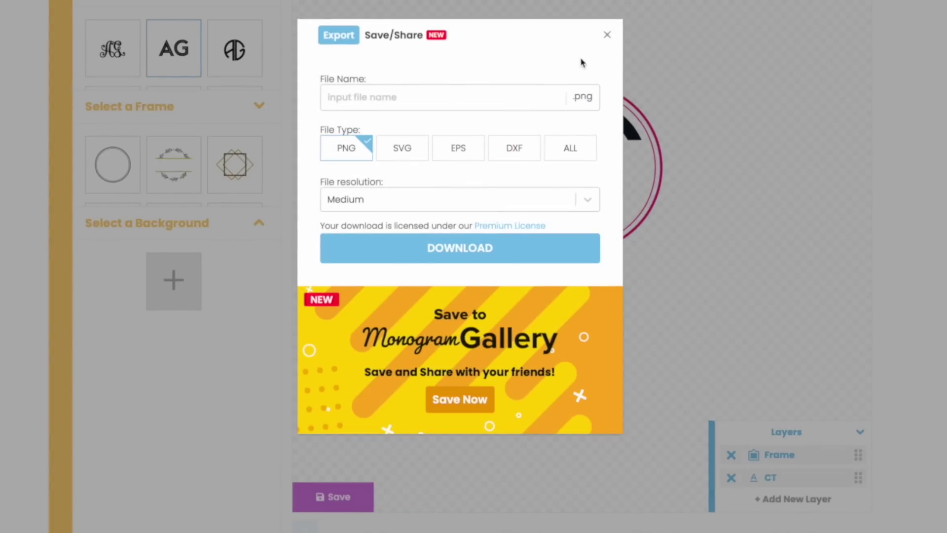
type("c")
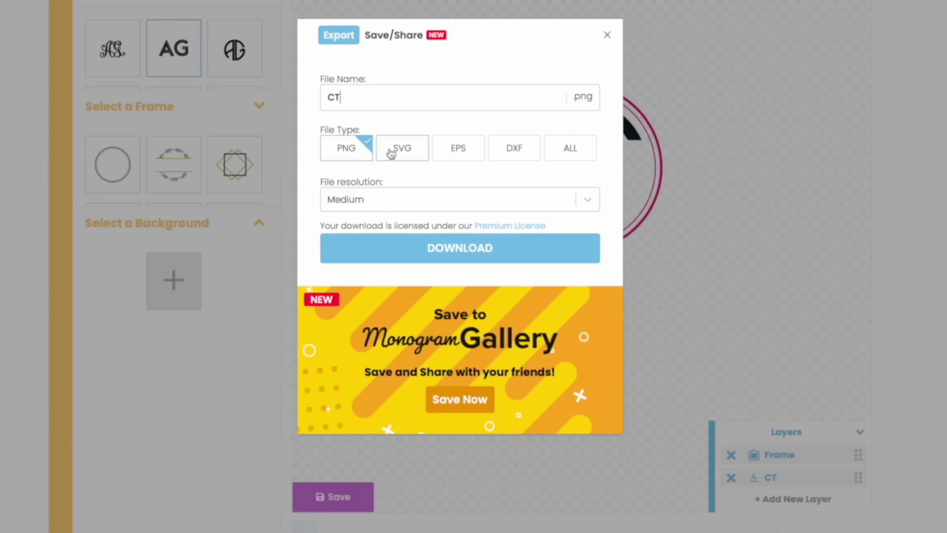
left_click(395, 152)
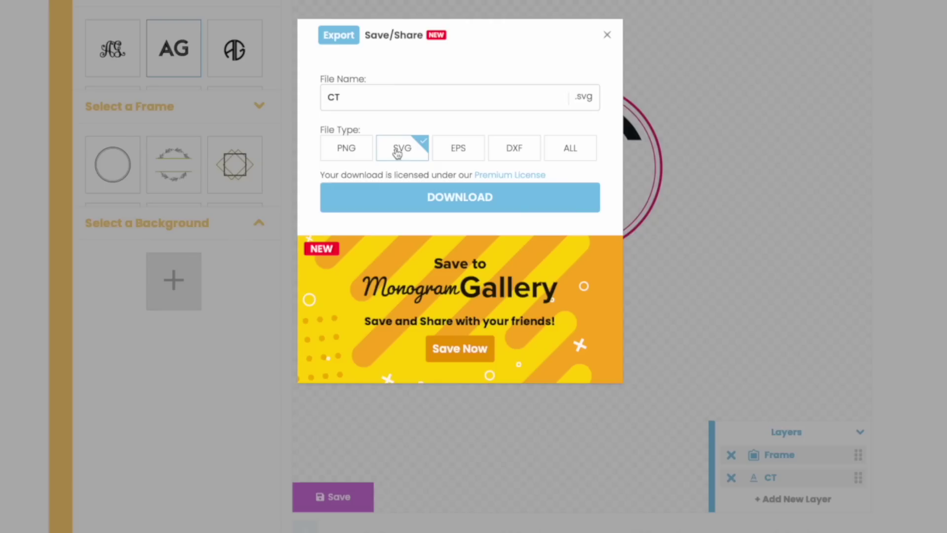
left_click(458, 202)
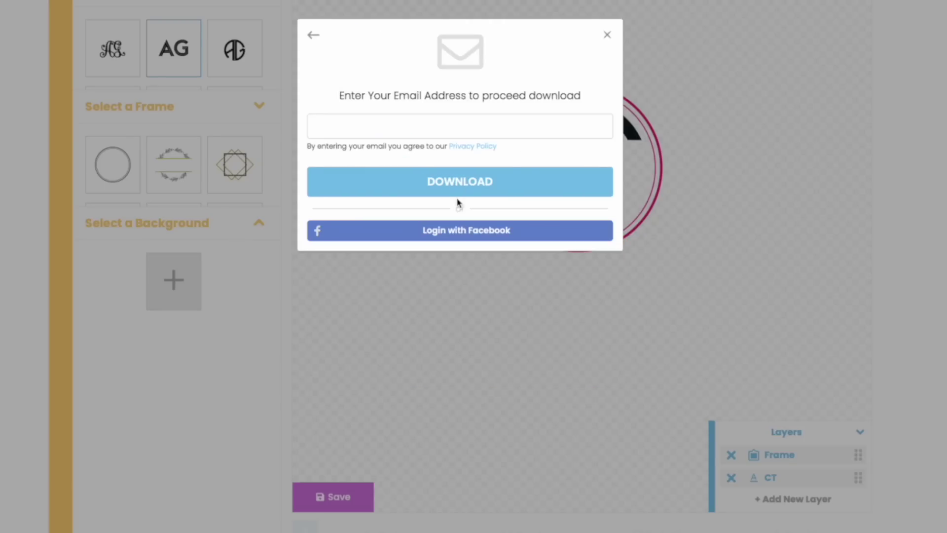
Step: Enter an e-mail address to unlock the download, then open the sign-up form
left_click(458, 127)
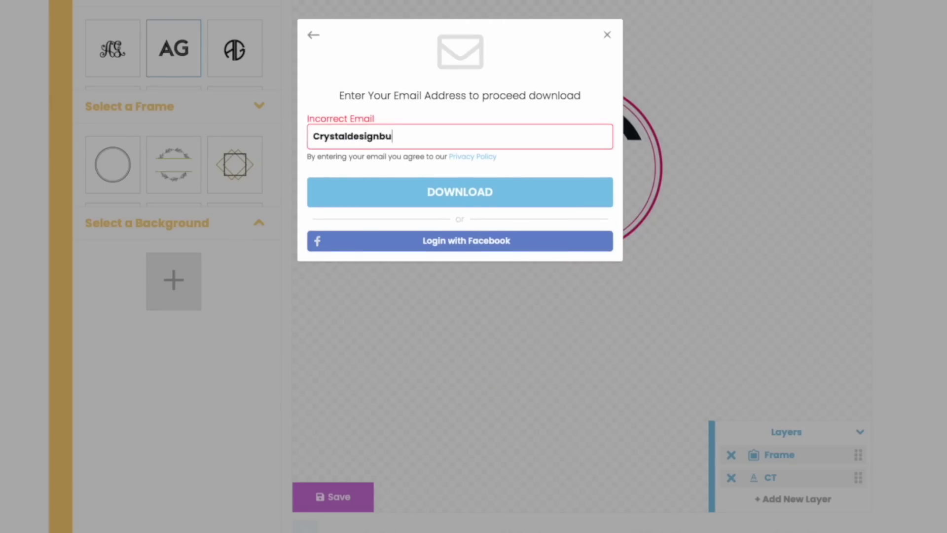
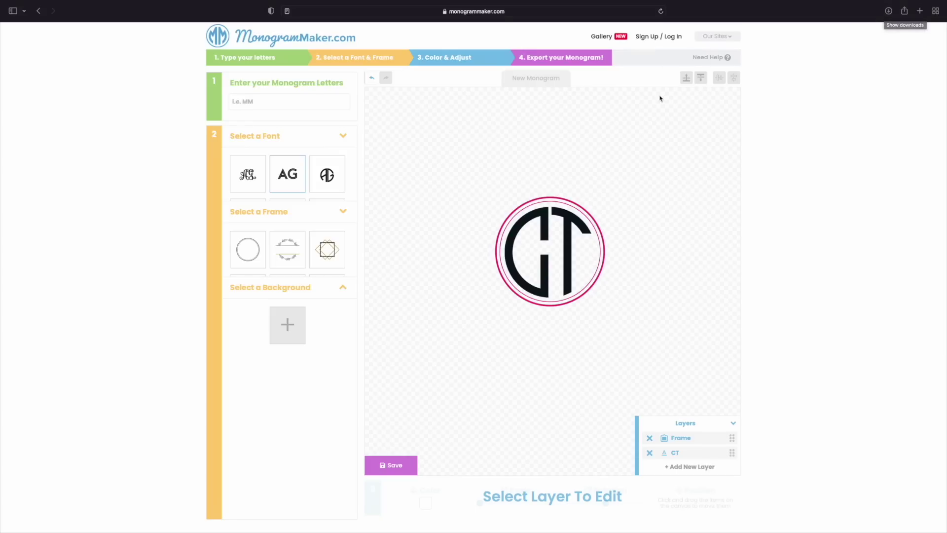
left_click(658, 38)
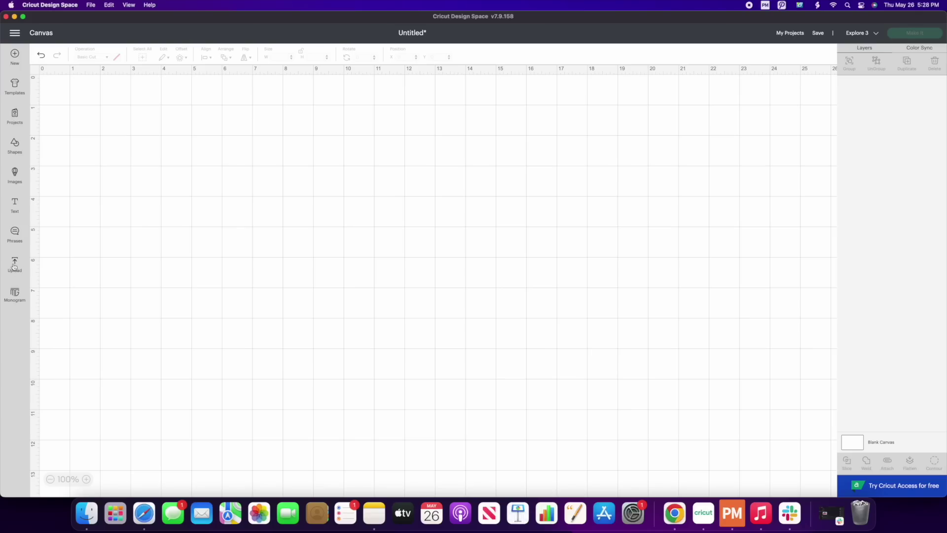
Step: Open the image Upload screen from the blank Untitled canvas
left_click(14, 265)
Step: Start a new image upload and load CT.png from the Downloads folder
left_click(73, 170)
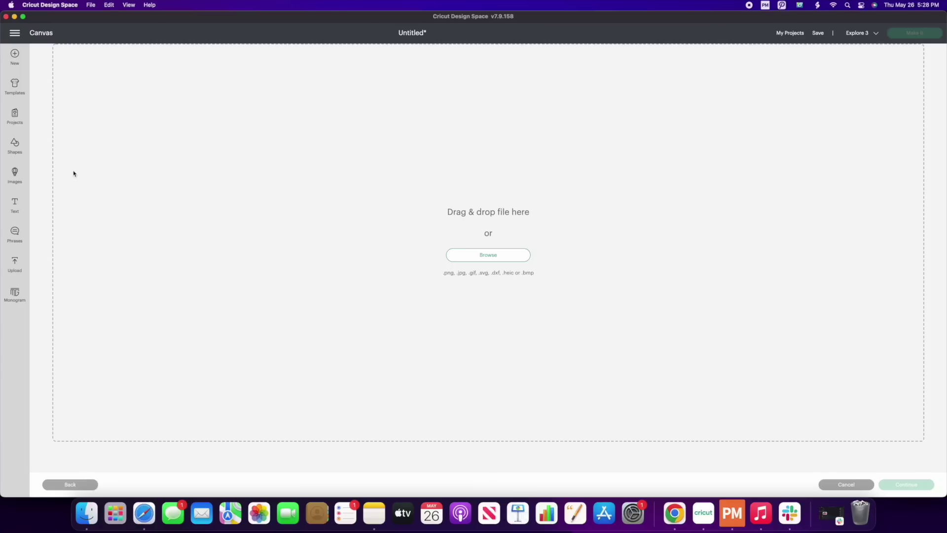
left_click(503, 256)
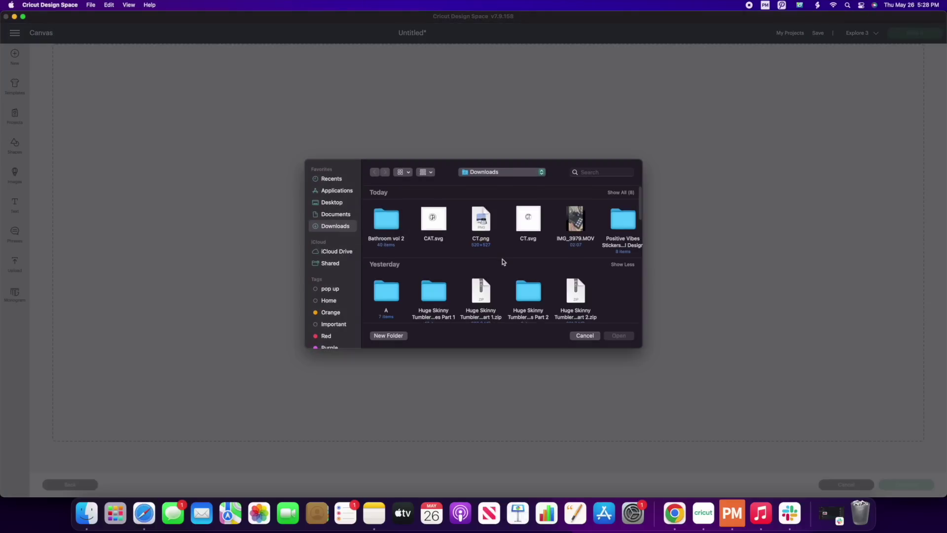
left_click(484, 225)
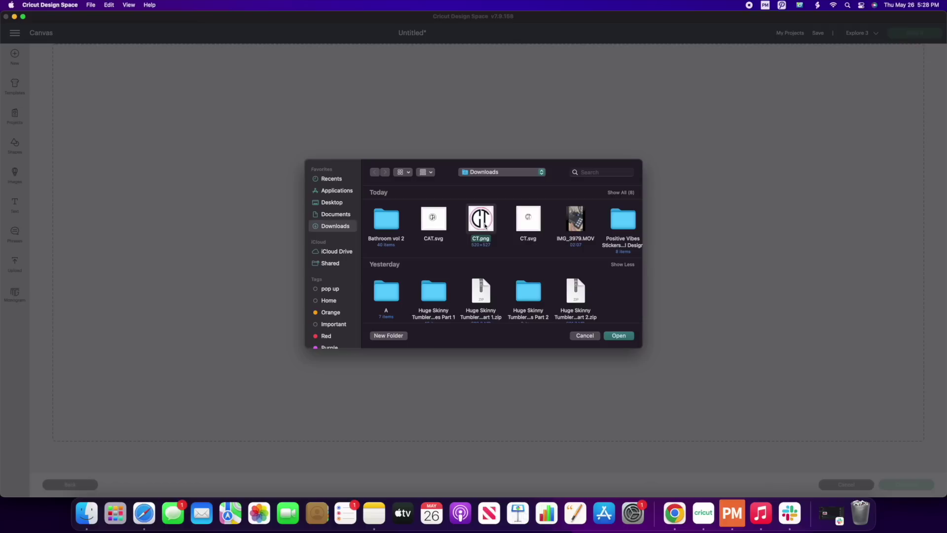
left_click(618, 336)
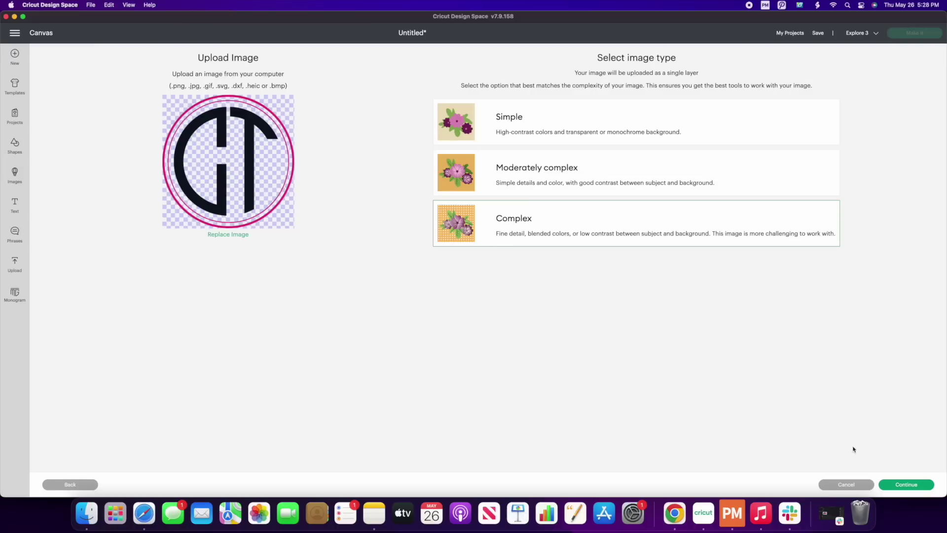
Step: Upload the CT monogram as a Cut Image without removing background, and add it to the canvas
left_click(905, 485)
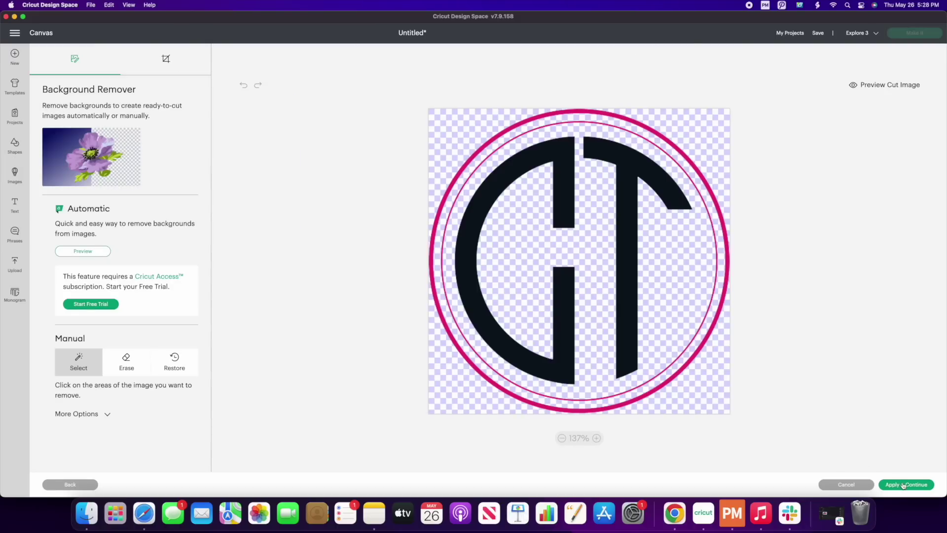
left_click(908, 485)
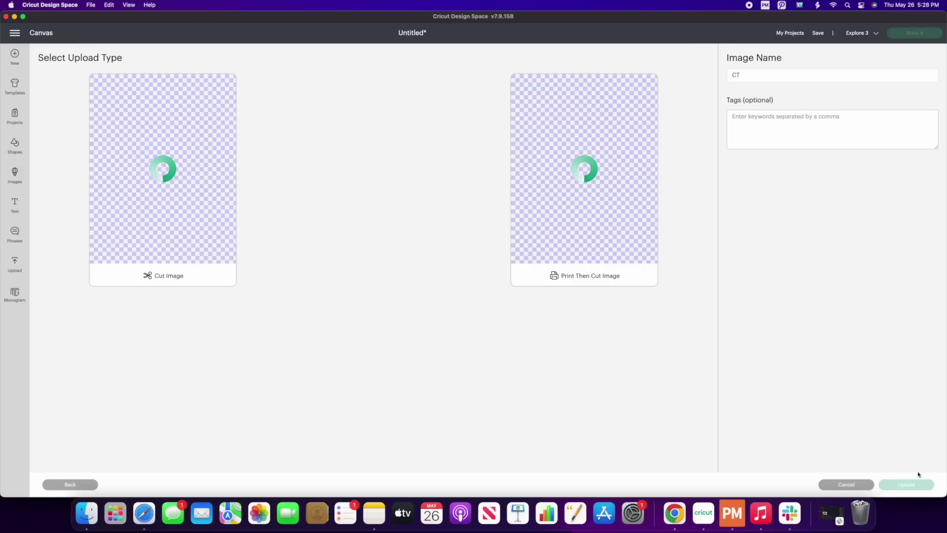
left_click(177, 219)
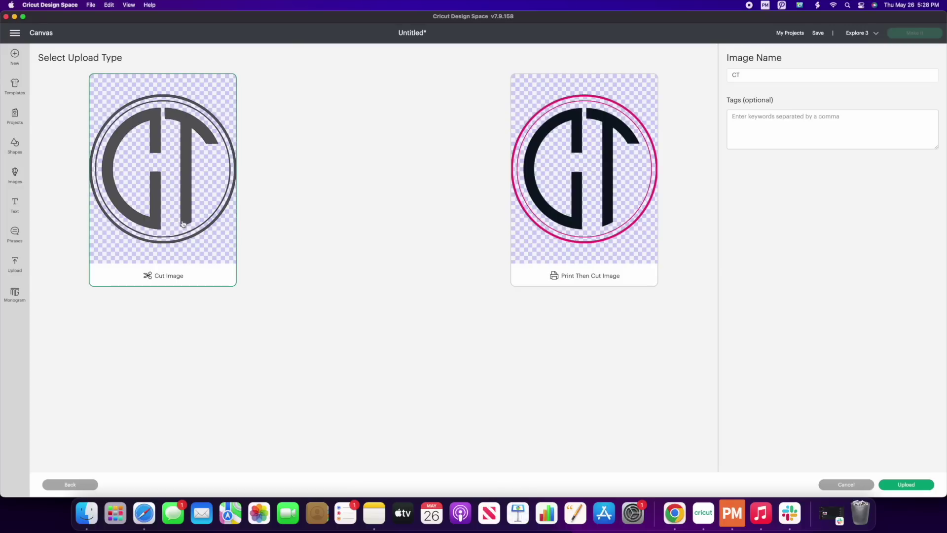
left_click(904, 485)
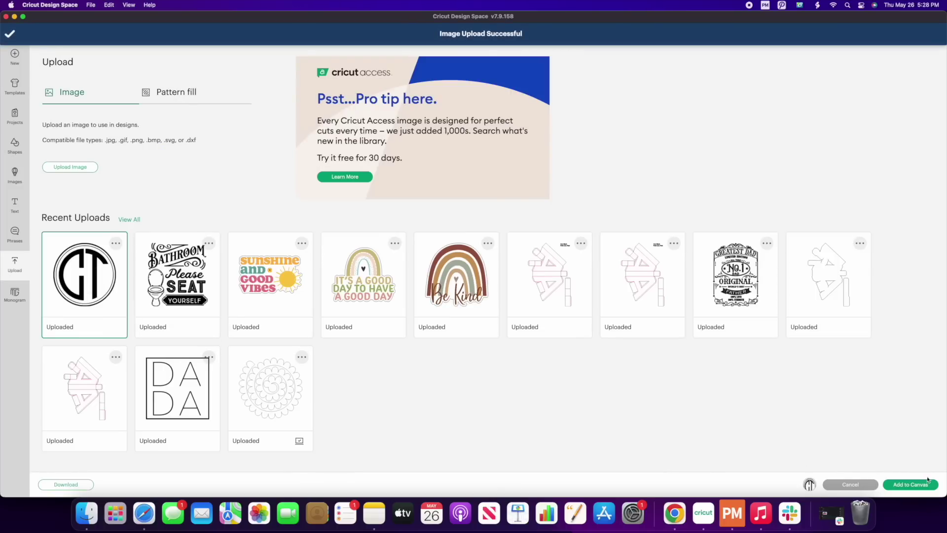
left_click(924, 486)
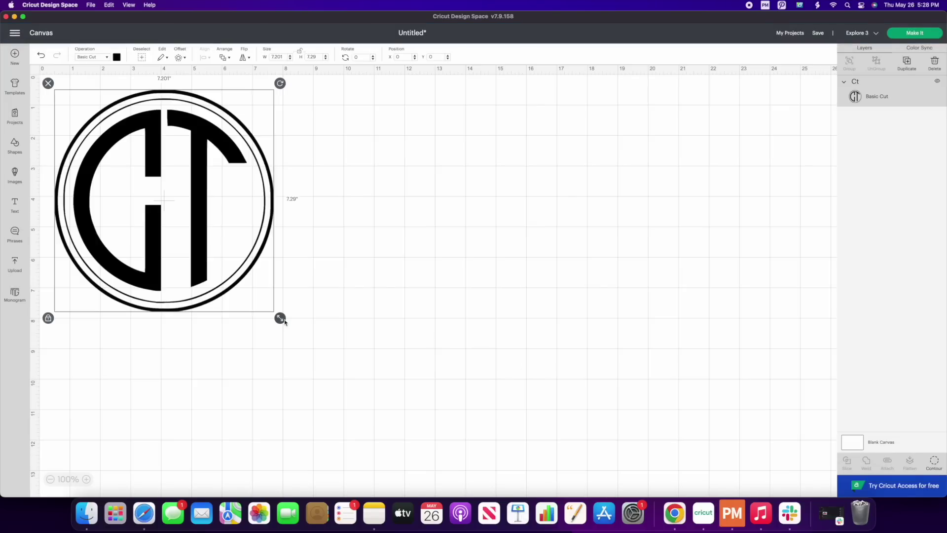
Step: Enlarge the CT monogram to 8.313" by 8.415" and move it near the canvas centre
left_click_drag(280, 318, 457, 331)
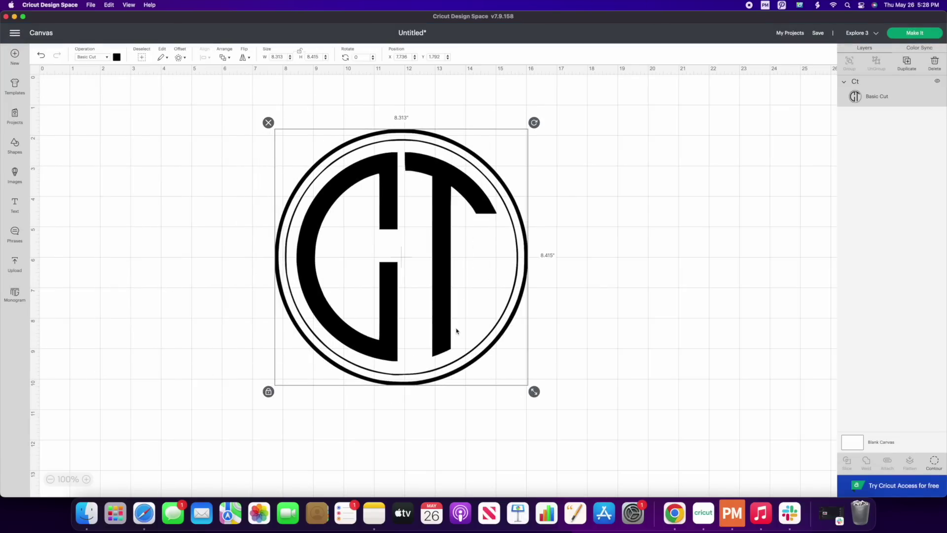
left_click_drag(409, 311, 413, 309)
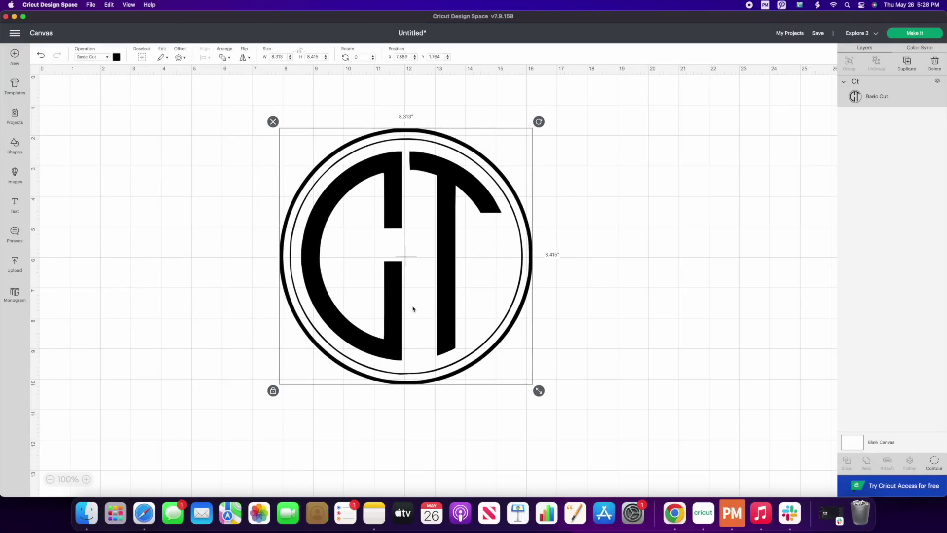